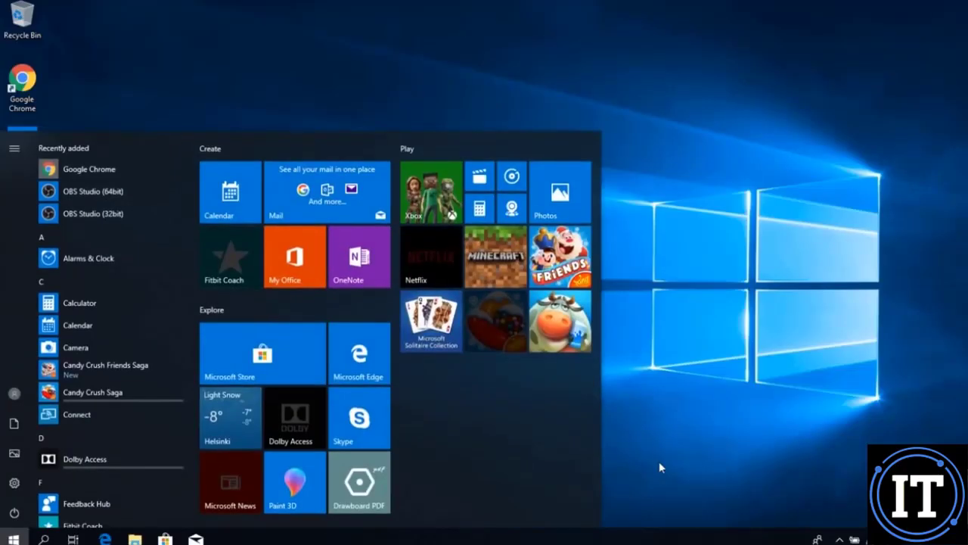
Search for task manager, open Task Manager and expand it to the detailed view
text(tas)
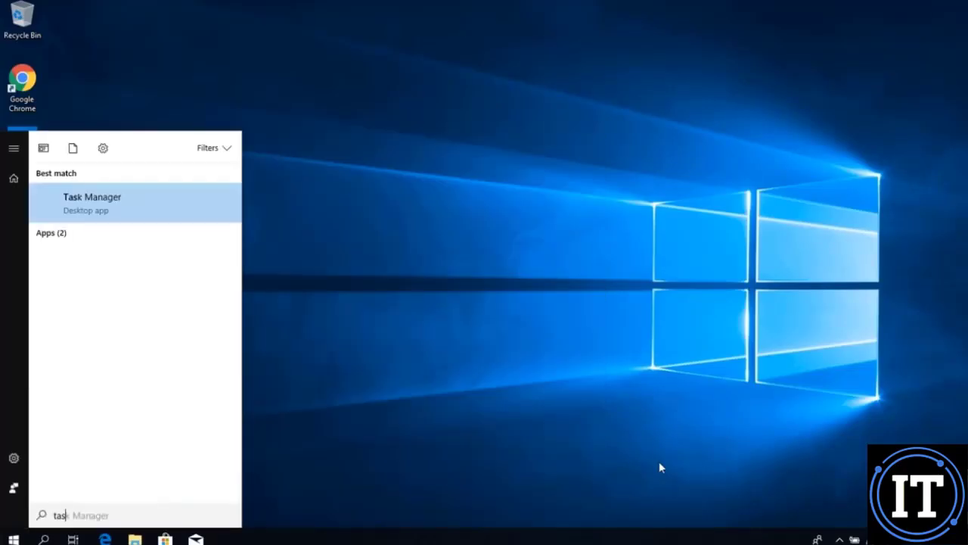
text(k manager)
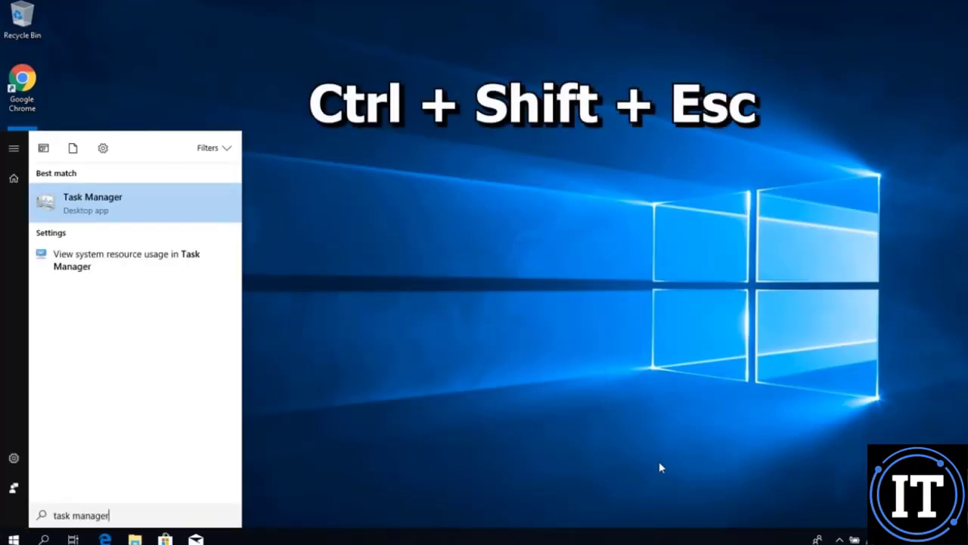
click(103, 201)
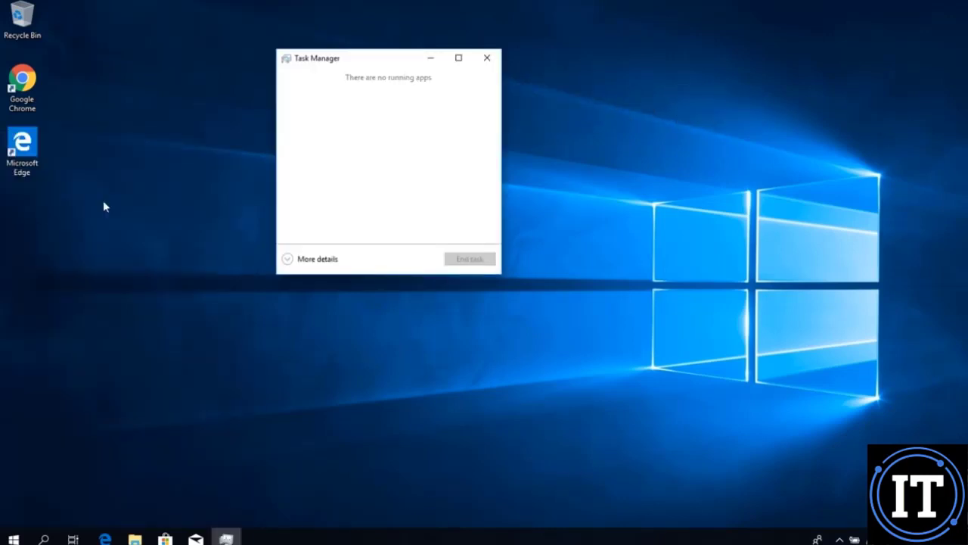
click(288, 259)
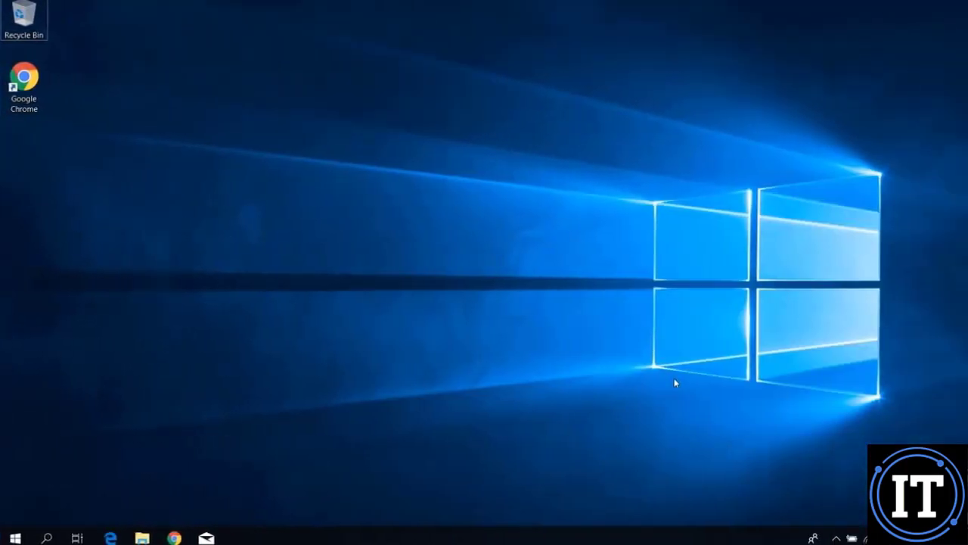
Bring up Task Manager to check the processes' disk usage, and close it
key(ctrl+shift+Escape)
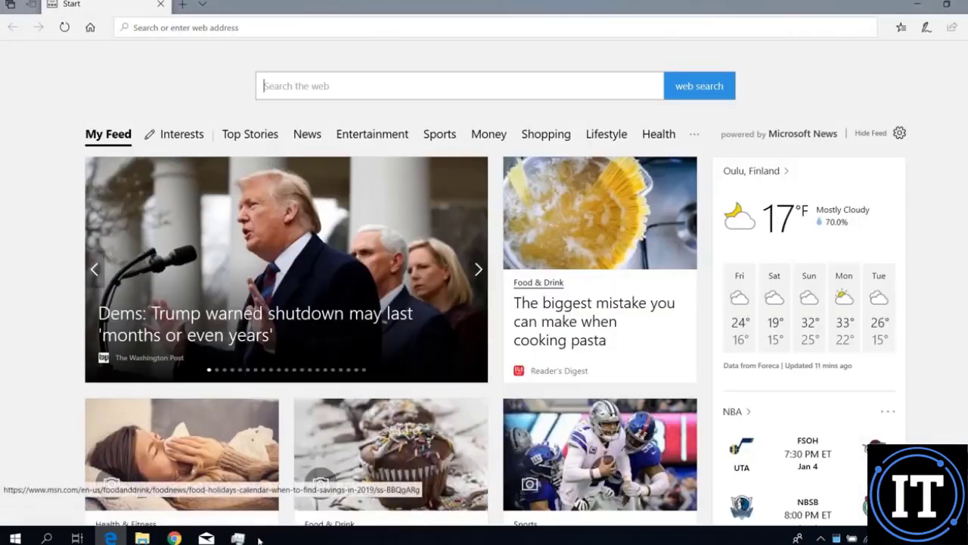
click(239, 538)
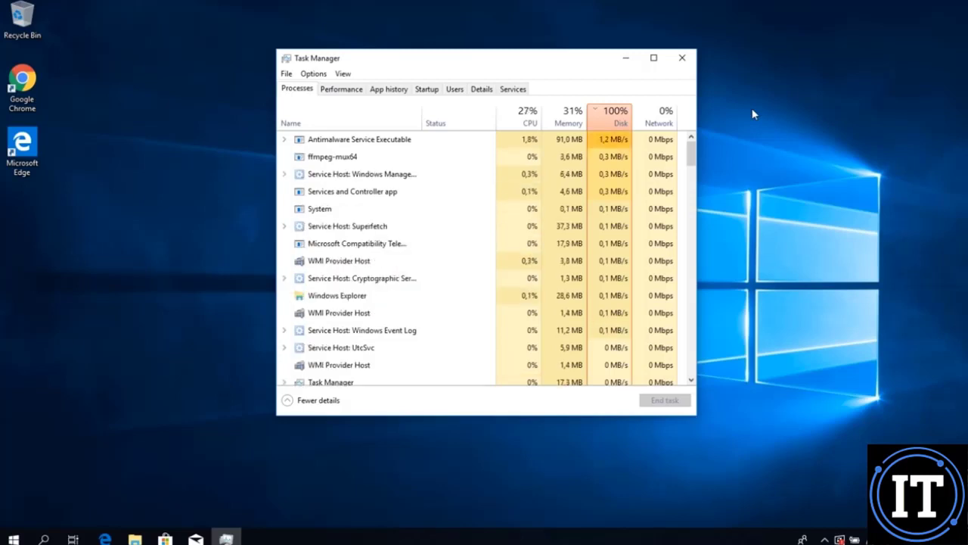
key(alt+F4)
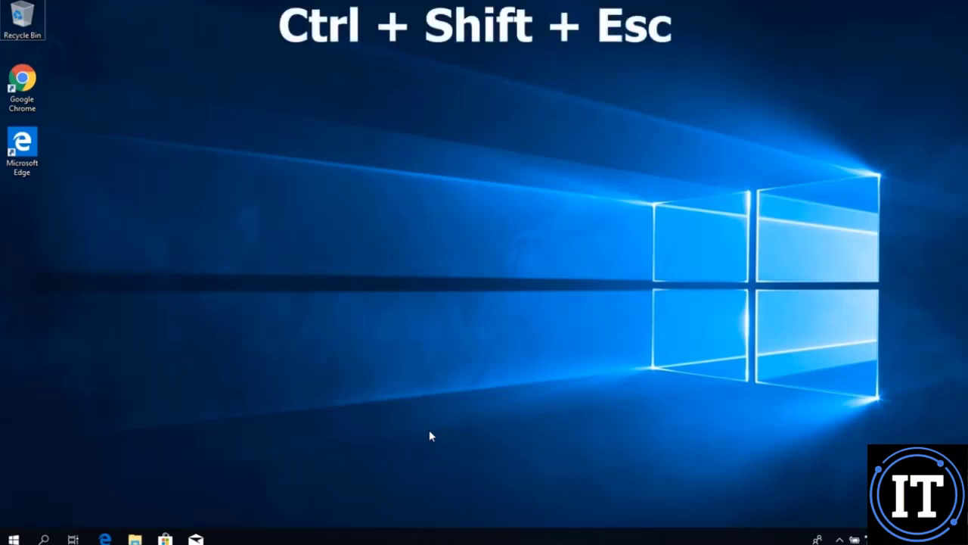
Open the Services console from Task Manager's list of services and make its window taller
key(ctrl+shift+Escape)
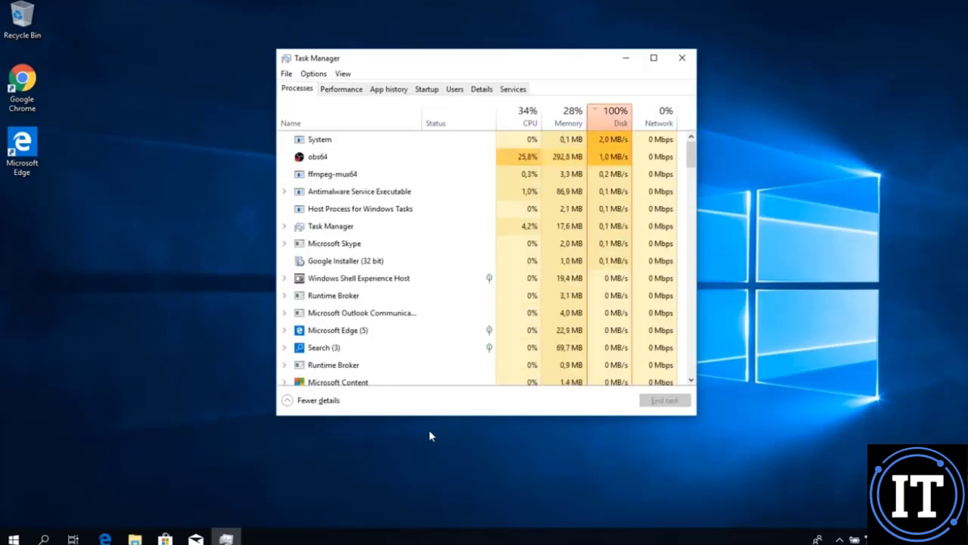
click(512, 89)
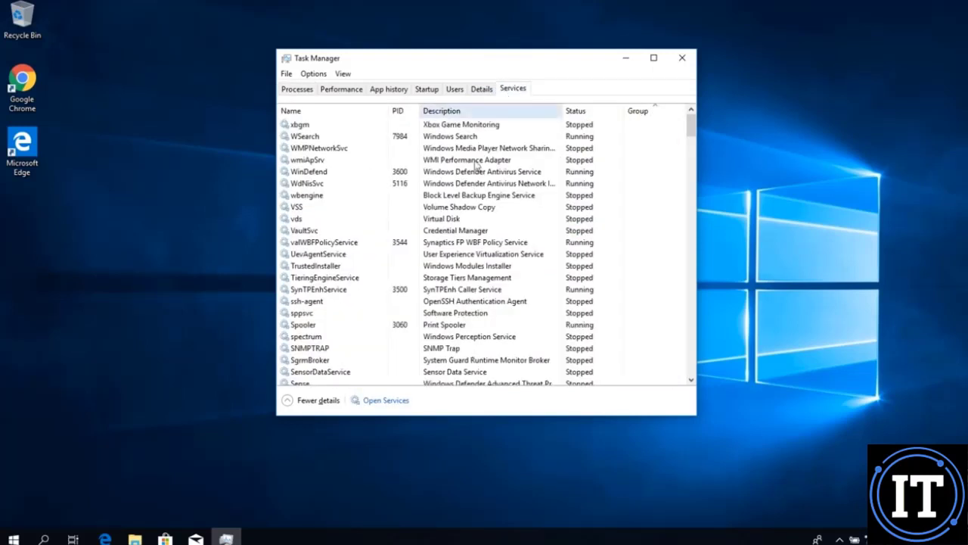
click(404, 402)
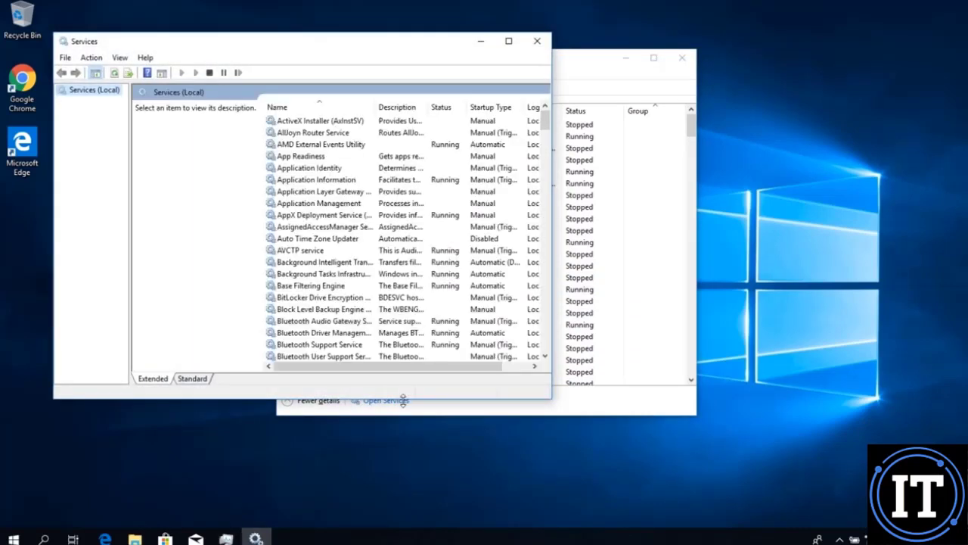
drag(404, 398, 410, 510)
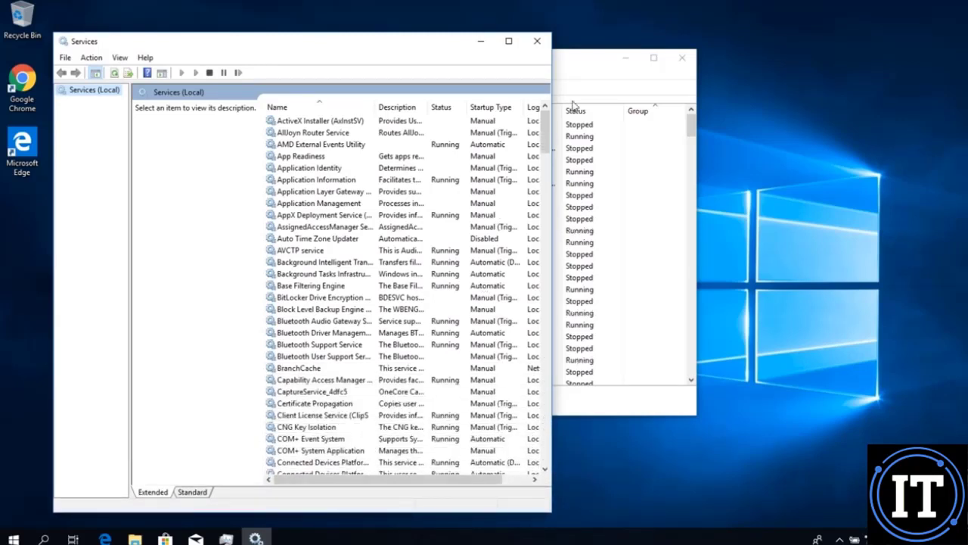
Open the properties of the Windows Search service
drag(549, 135, 549, 448)
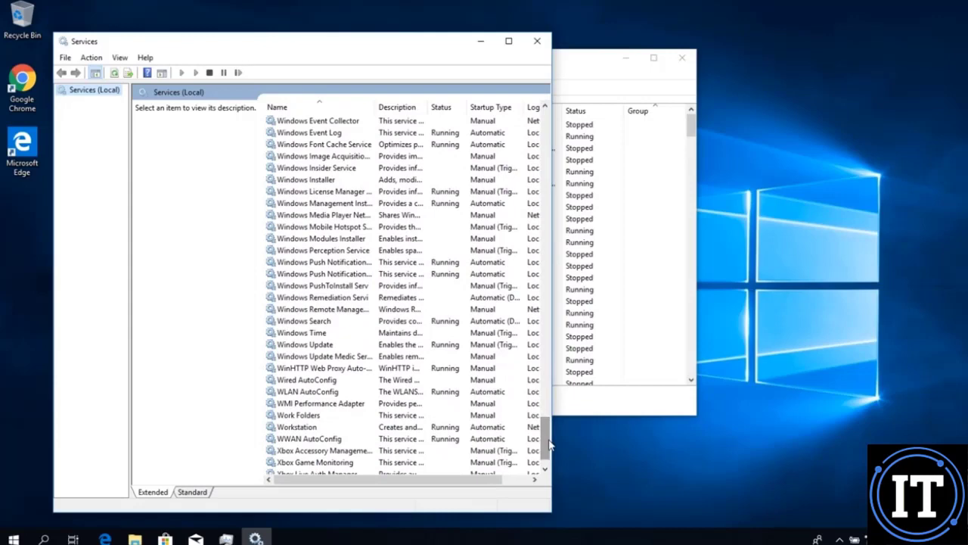
click(310, 323)
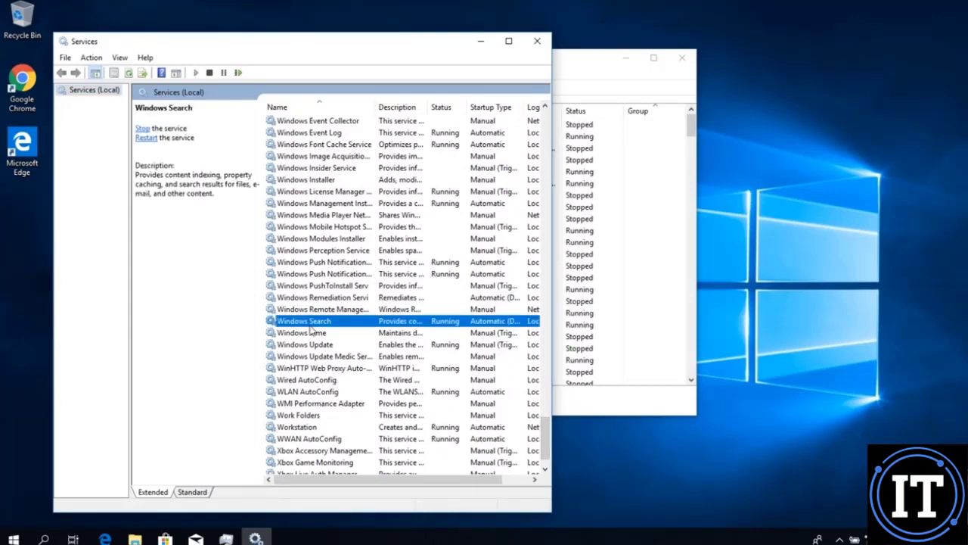
right_click(311, 325)
click(370, 443)
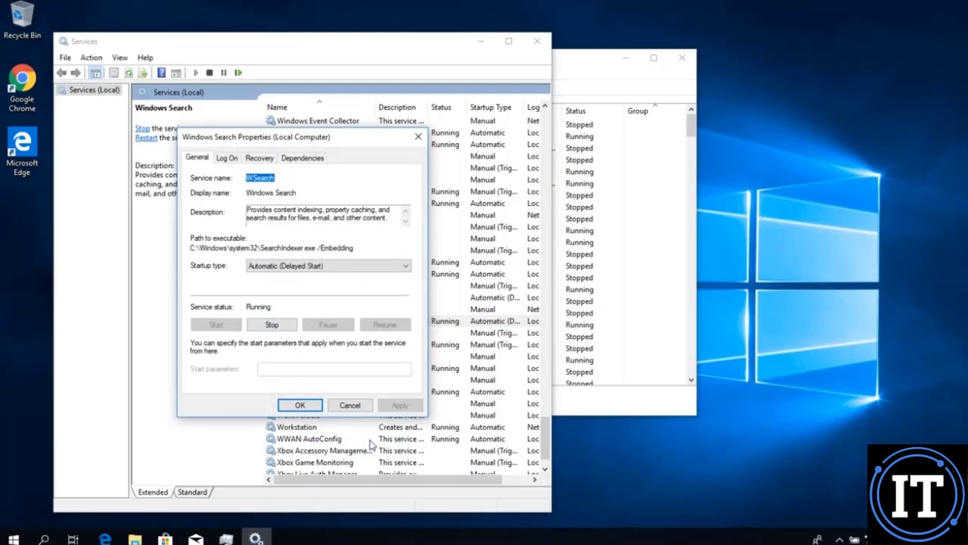
Set the Windows Search service's startup type to Disabled and apply the change
click(290, 266)
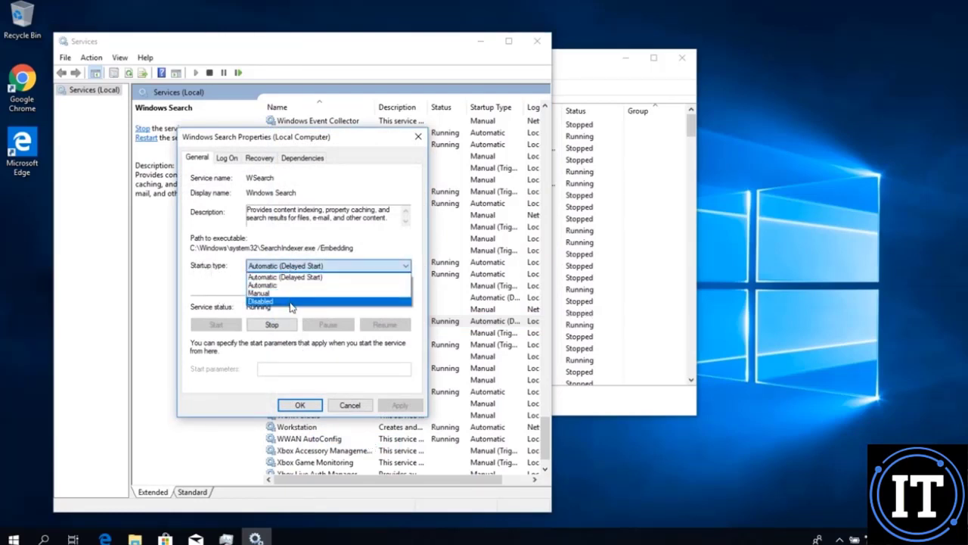
click(290, 301)
click(399, 408)
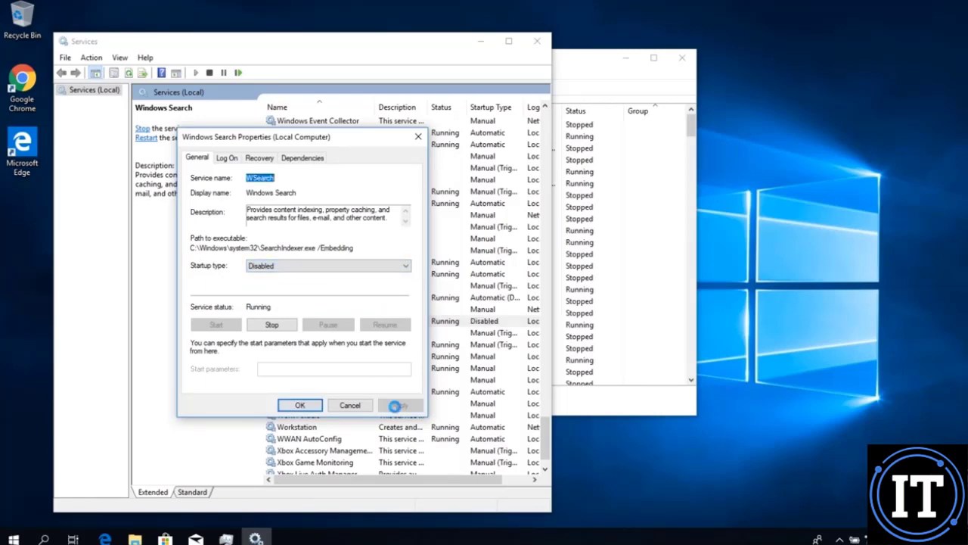
click(301, 406)
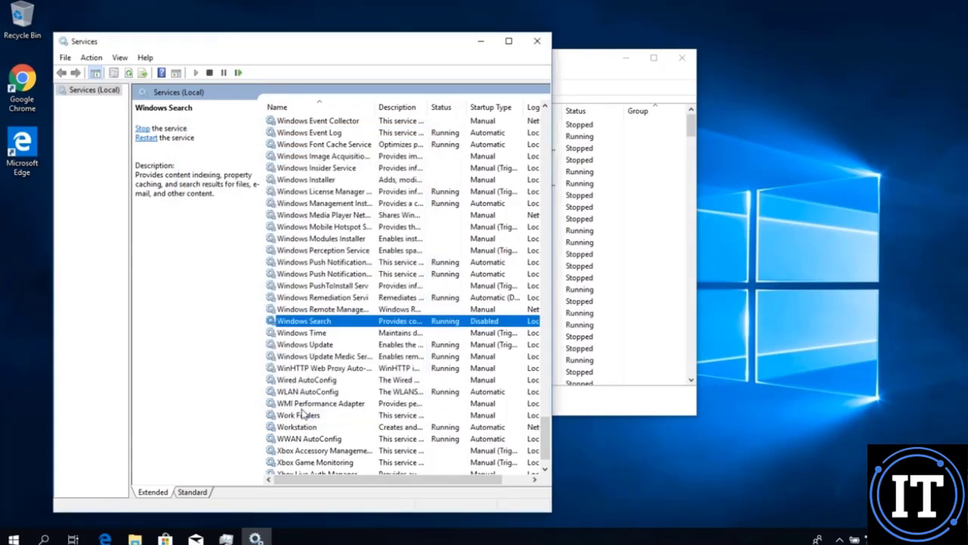
Close the Services and Task Manager windows and restart the computer
click(535, 41)
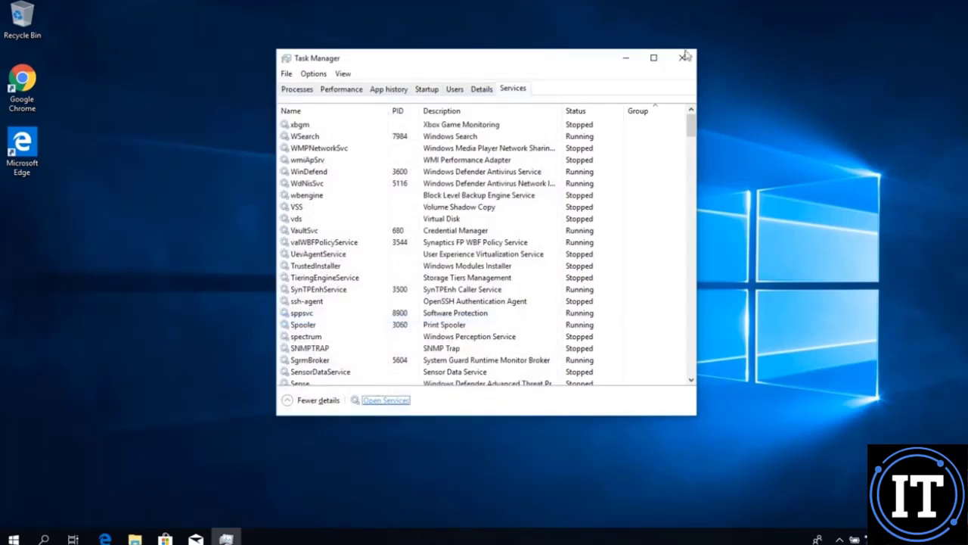
click(681, 58)
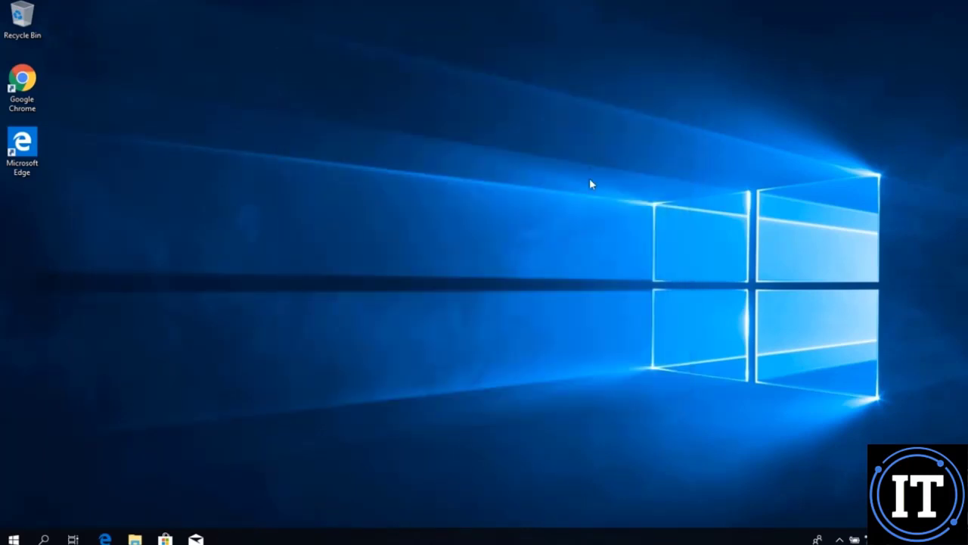
click(14, 536)
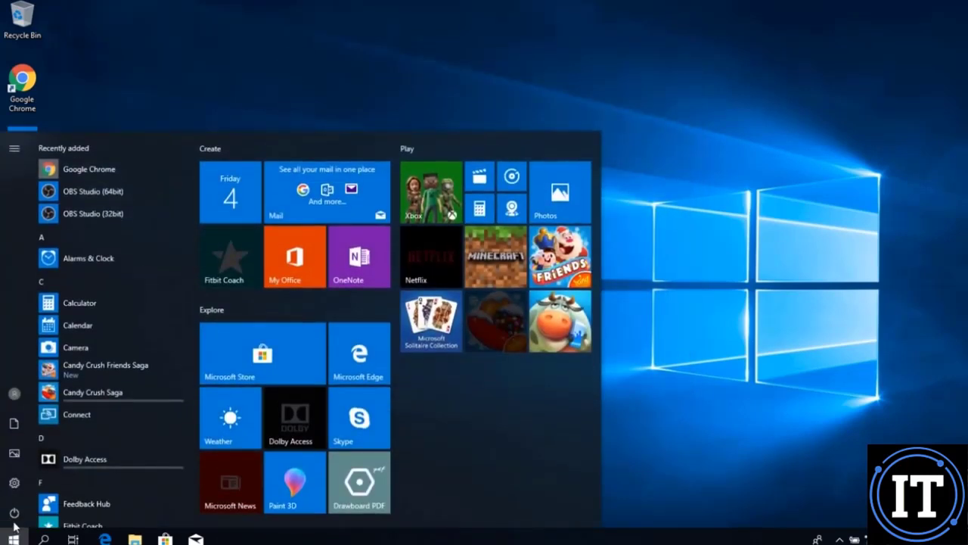
click(13, 512)
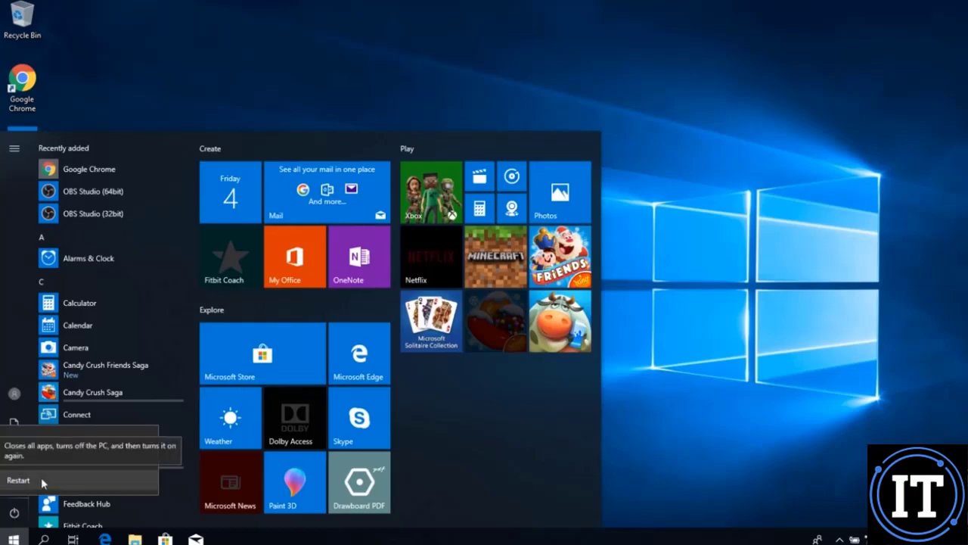
click(41, 481)
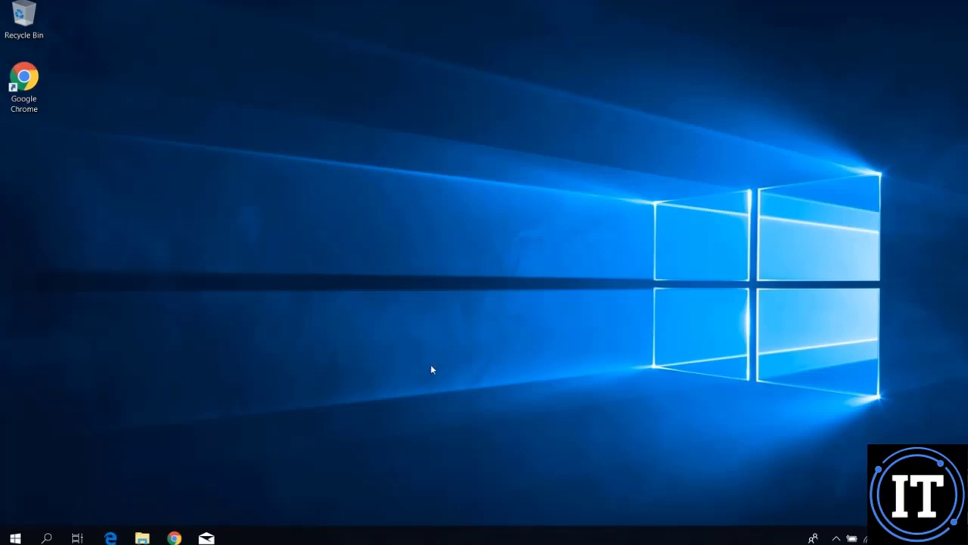
Search for task scheduler and open the Task Scheduler desktop app
key(super)
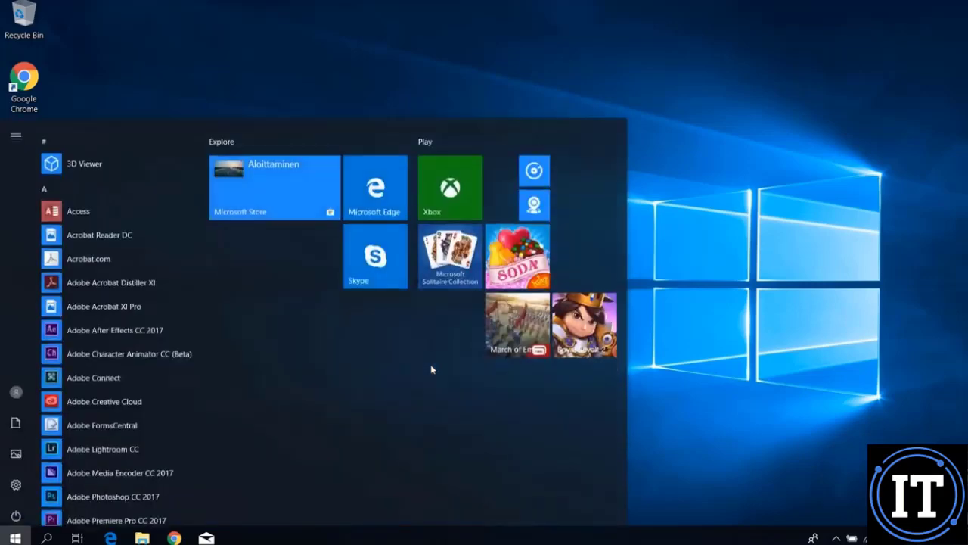
text(task schedule)
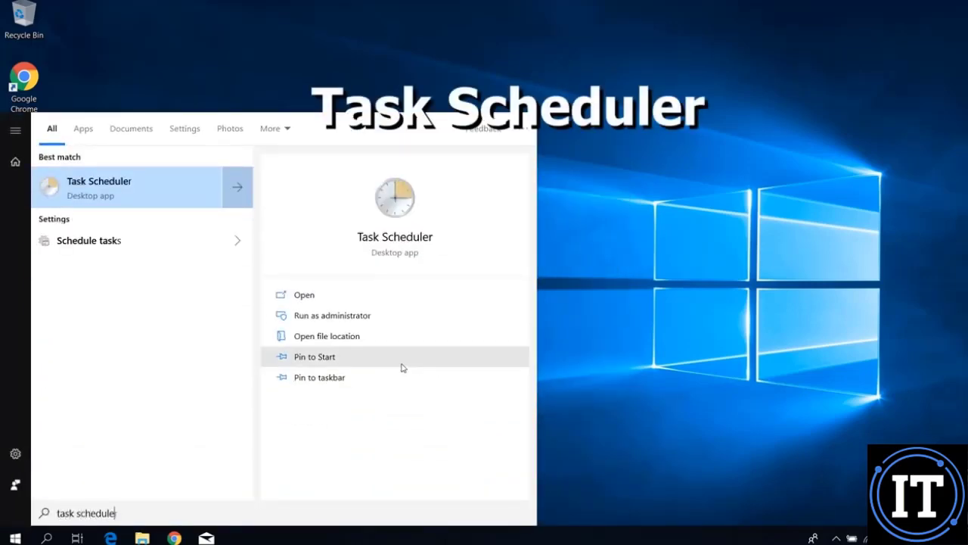
text(r)
click(80, 196)
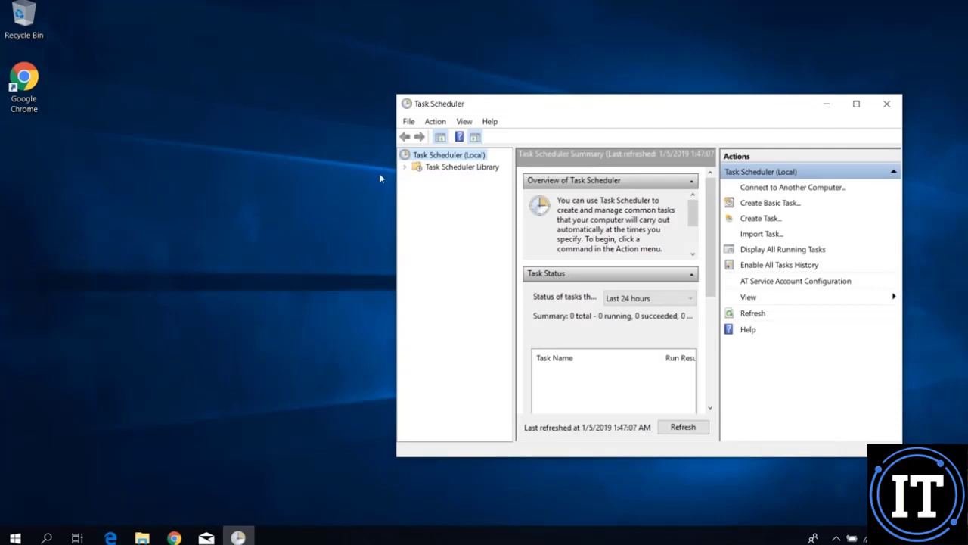
Open the Defrag folder under Microsoft\Windows in the Task Scheduler Library
click(405, 168)
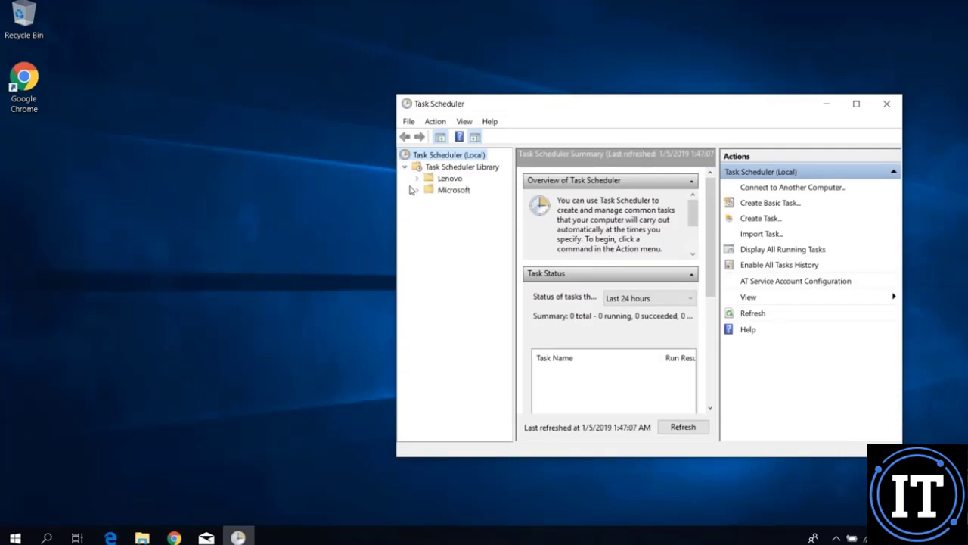
click(416, 190)
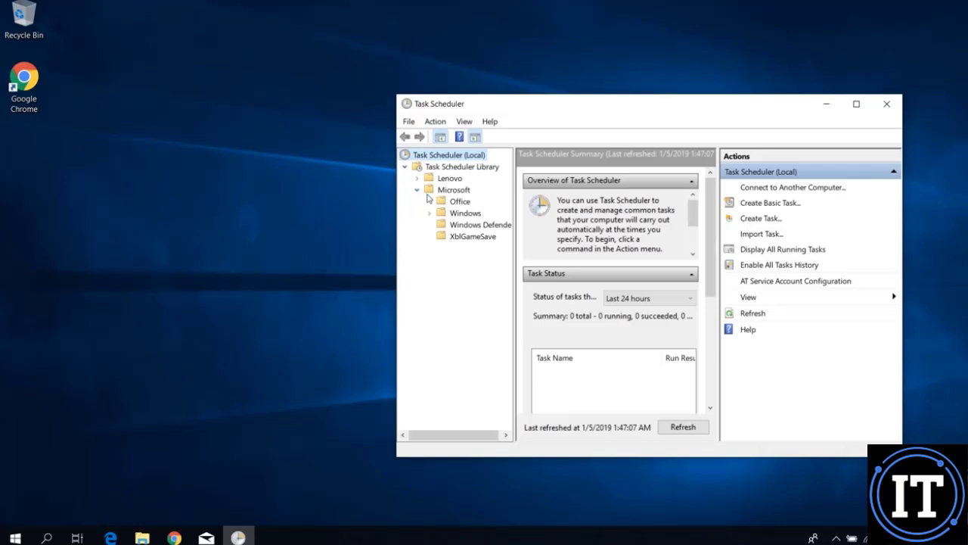
click(430, 213)
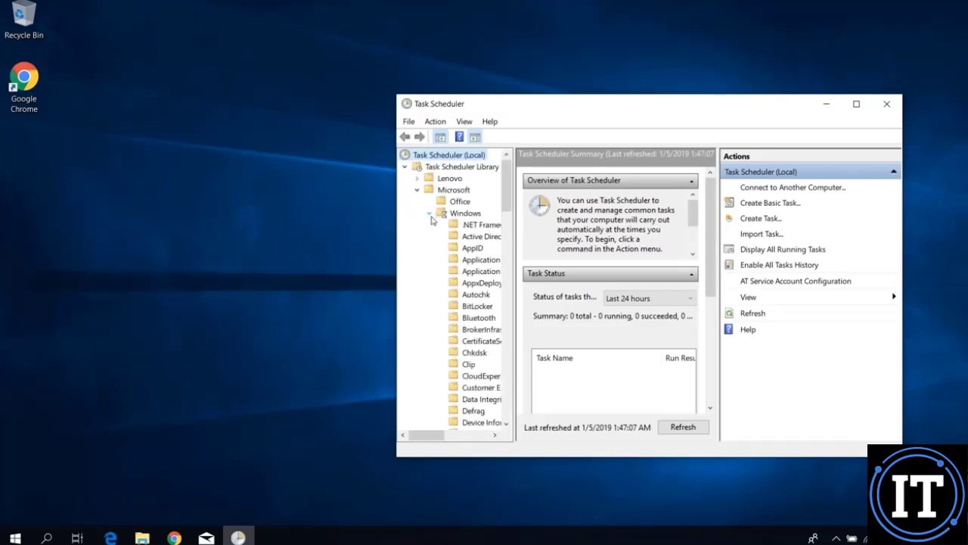
drag(505, 208, 508, 237)
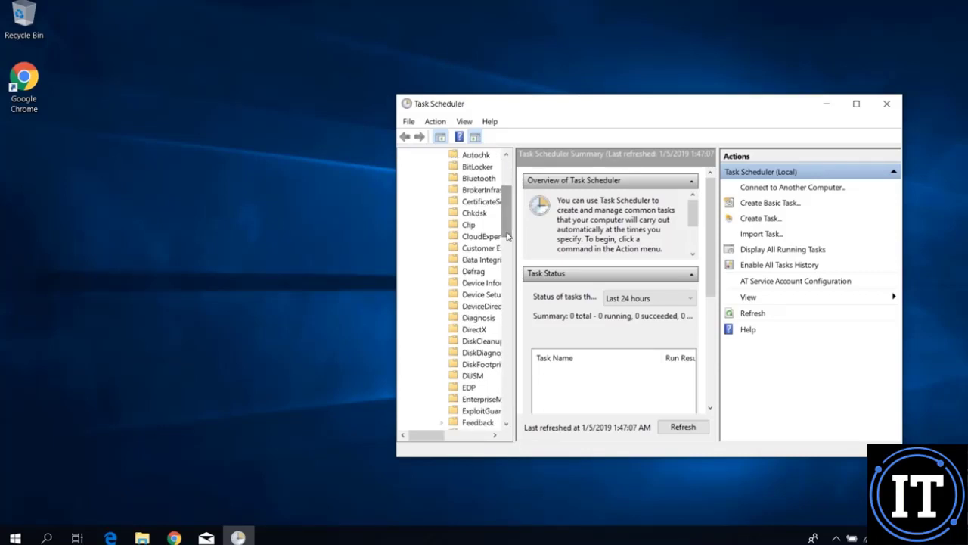
click(475, 273)
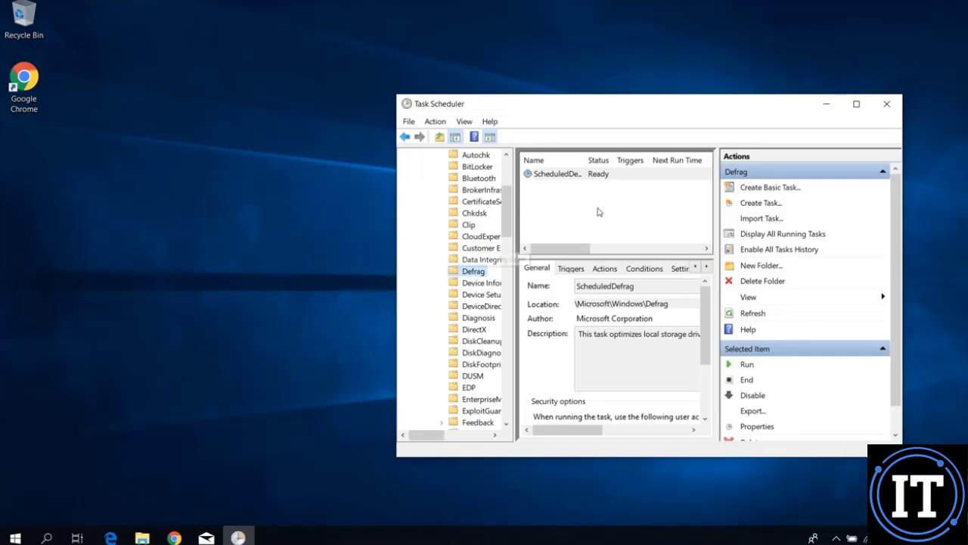
End all instances of the ScheduledDefrag task and disable it, widening the task list columns to fit their contents
double_click(584, 161)
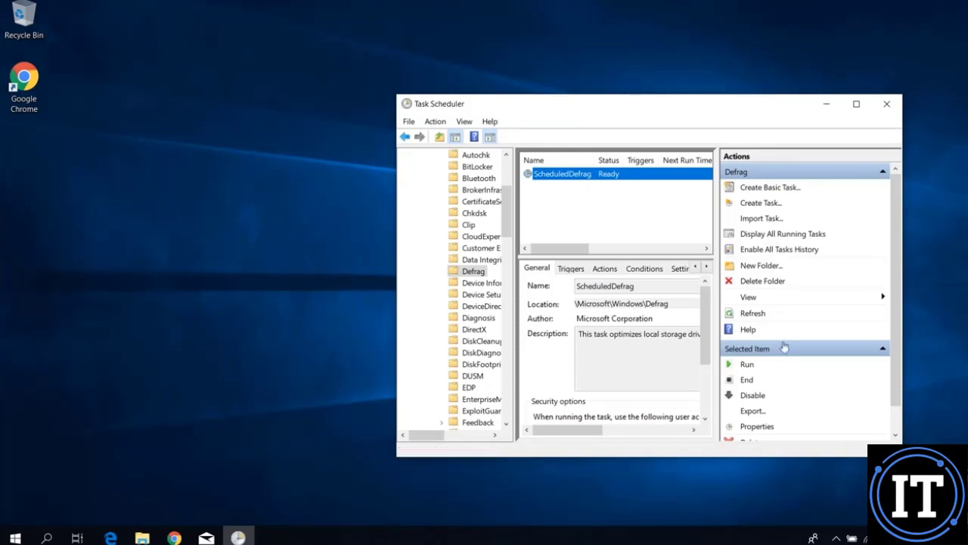
click(746, 381)
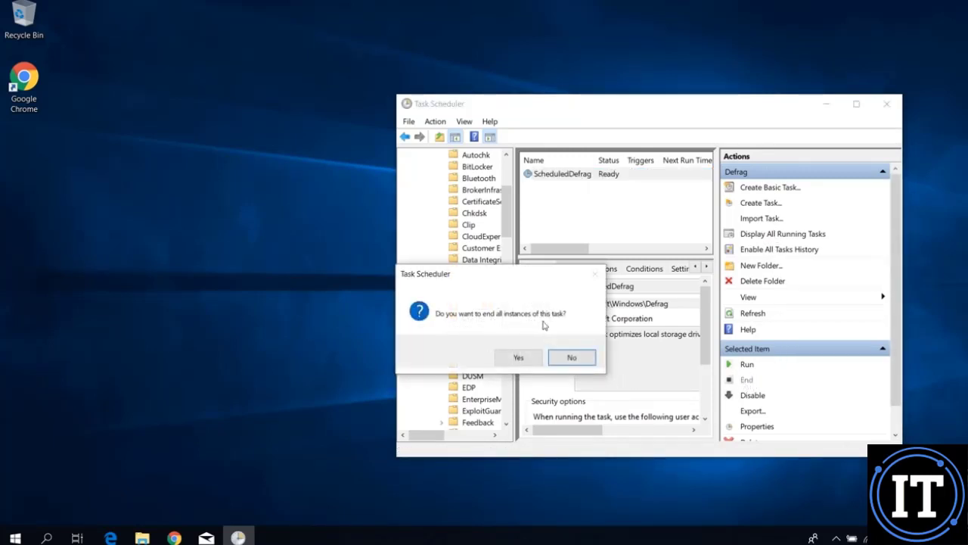
click(520, 360)
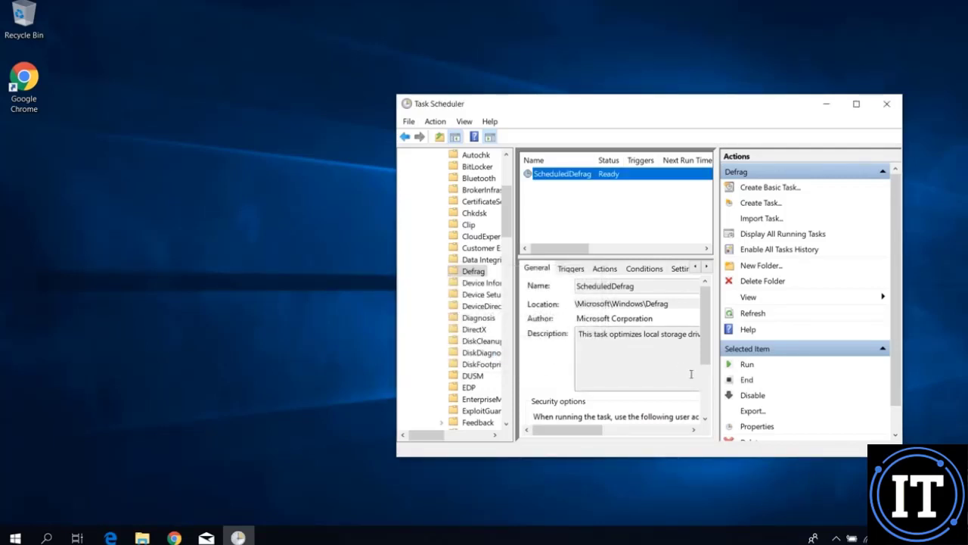
click(753, 395)
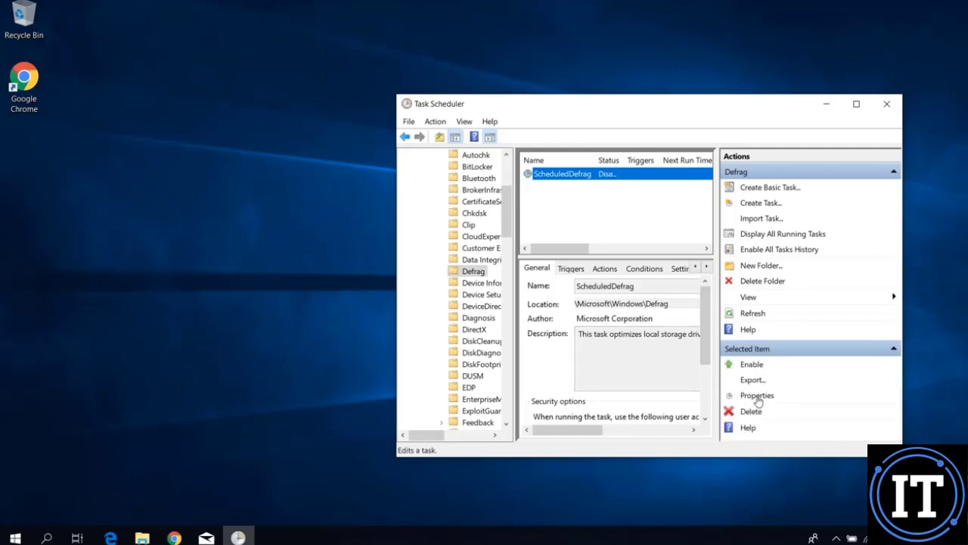
double_click(622, 161)
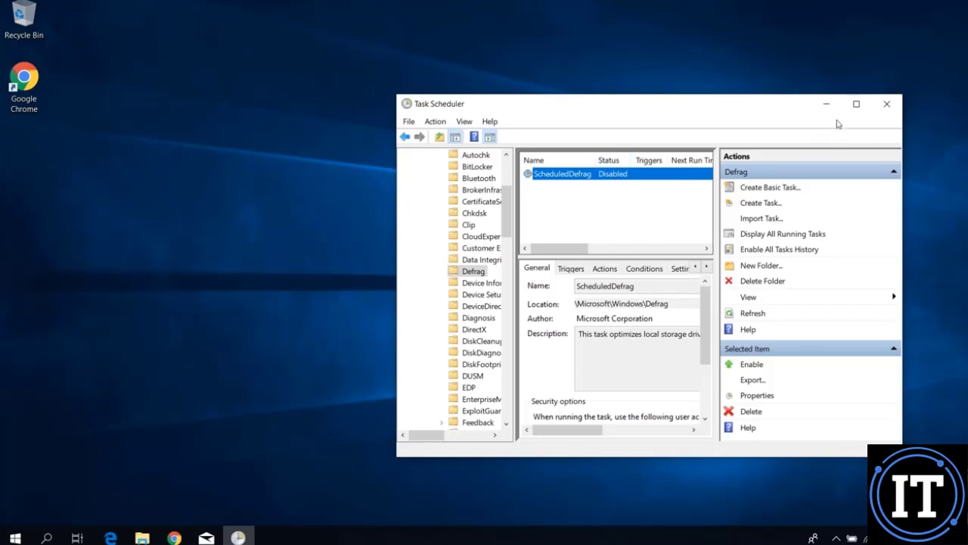
Close the Task Scheduler window and restart the computer
click(887, 104)
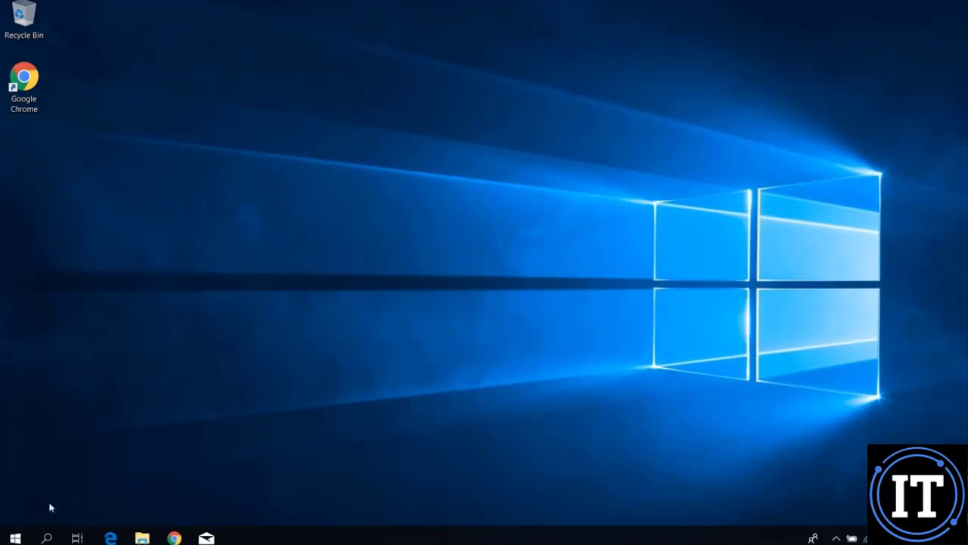
click(15, 538)
click(15, 511)
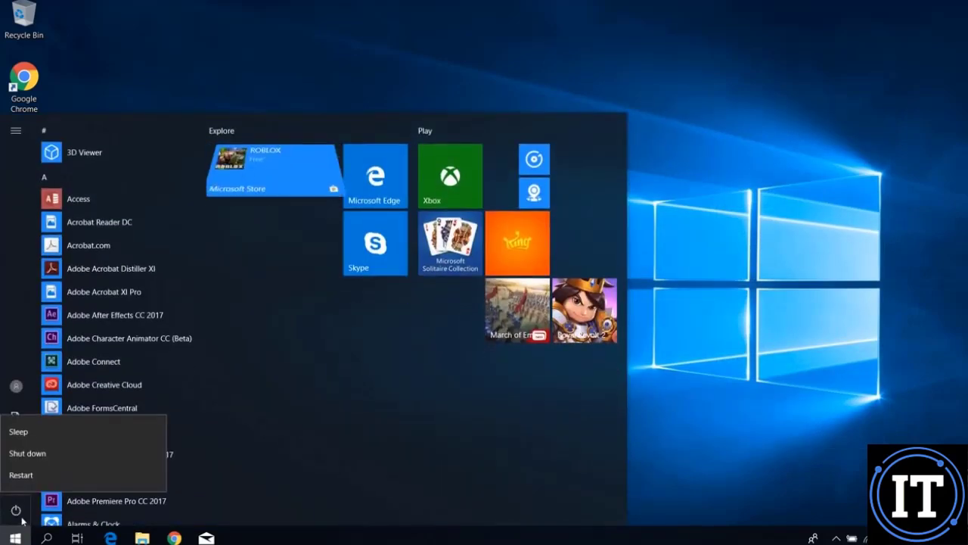
click(33, 477)
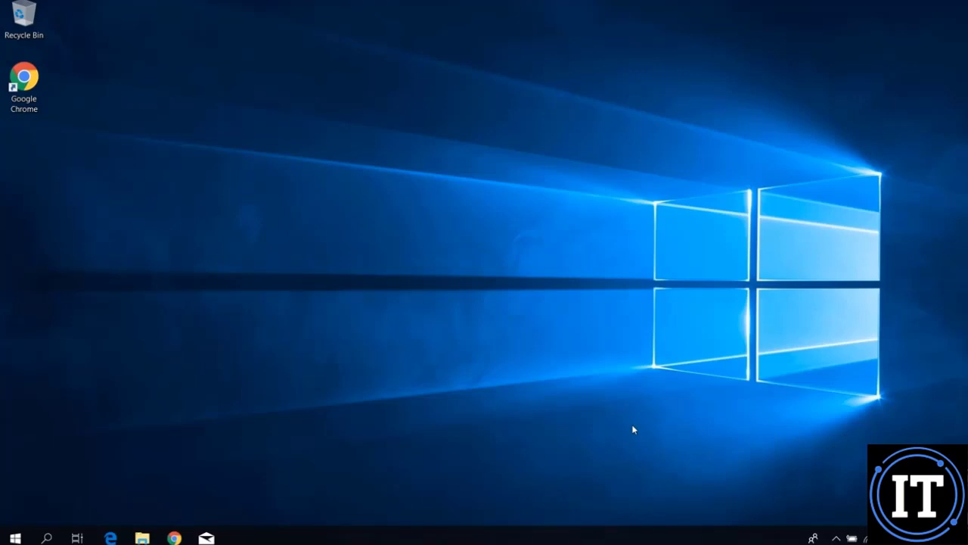
Open the Update & Security page of Windows Settings and check for Windows updates
click(15, 537)
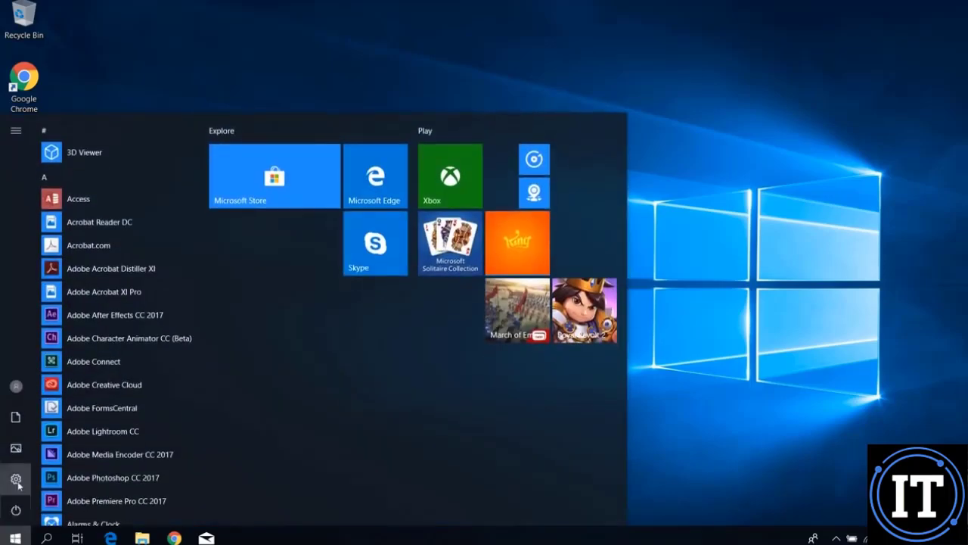
click(16, 479)
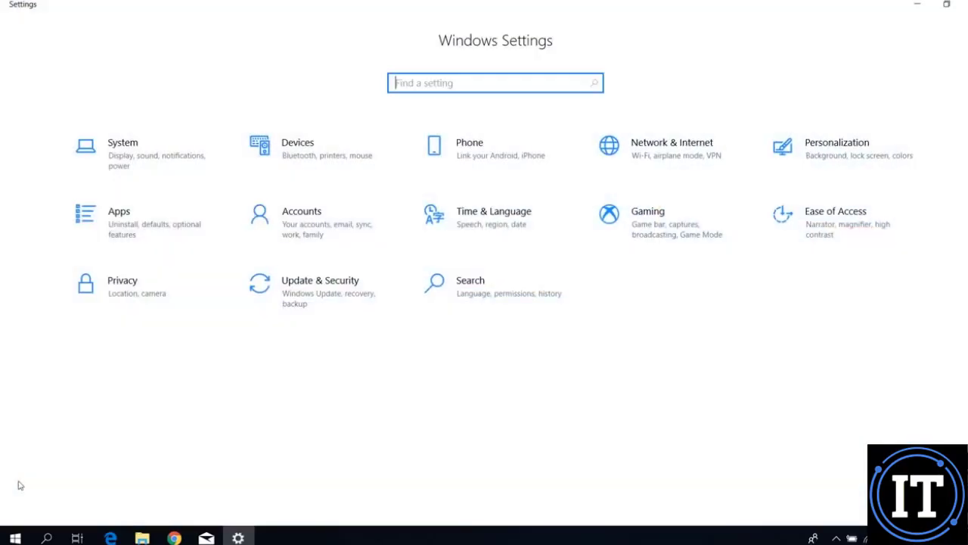
click(310, 289)
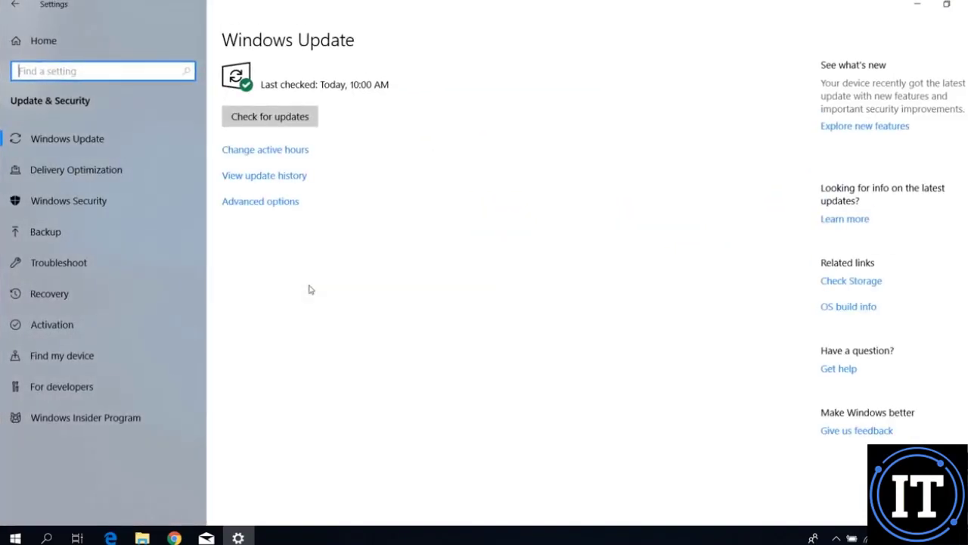
click(275, 124)
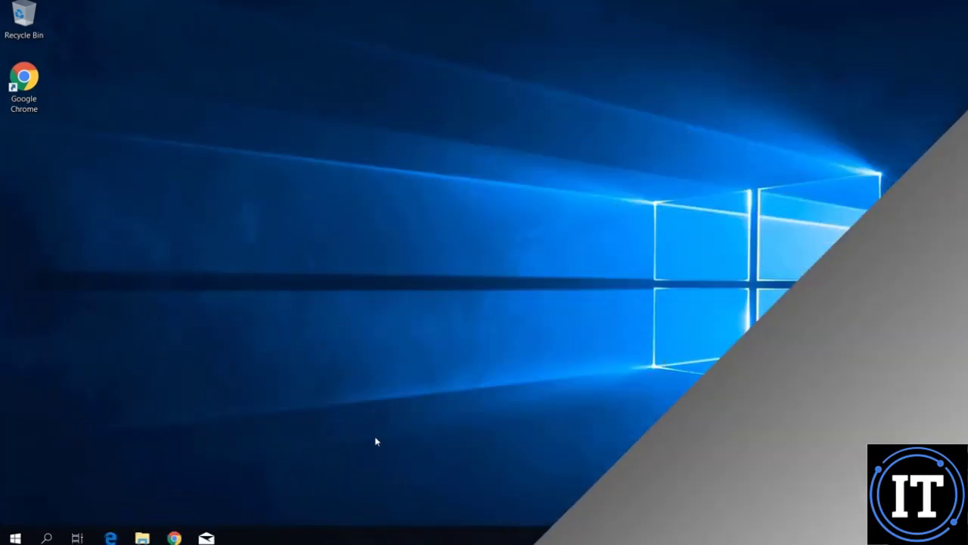
Search for device manager and open the Device Manager
key(super)
text(device)
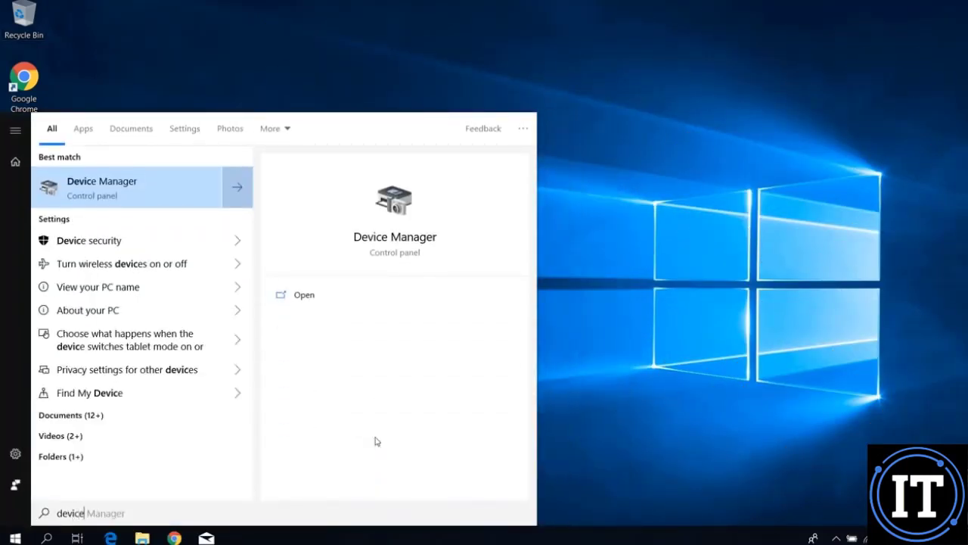
text( manager)
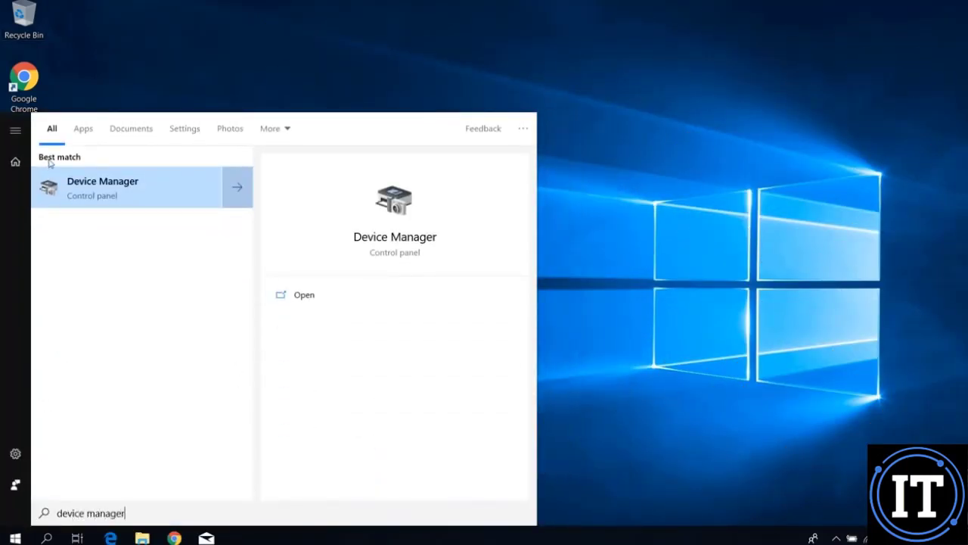
click(86, 200)
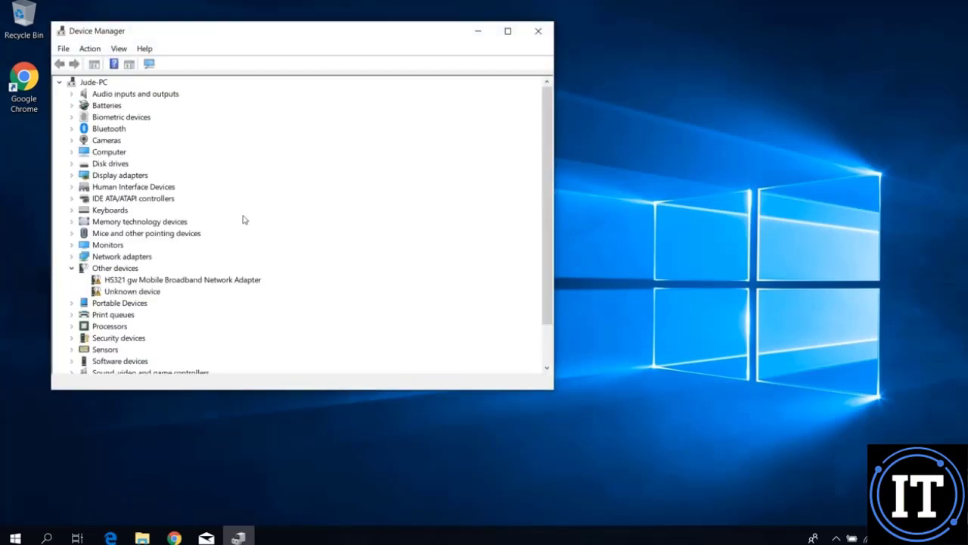
Update the driver of the Unknown device under Other devices with an automatic search for driver software, and restart the computer
click(144, 295)
right_click(144, 295)
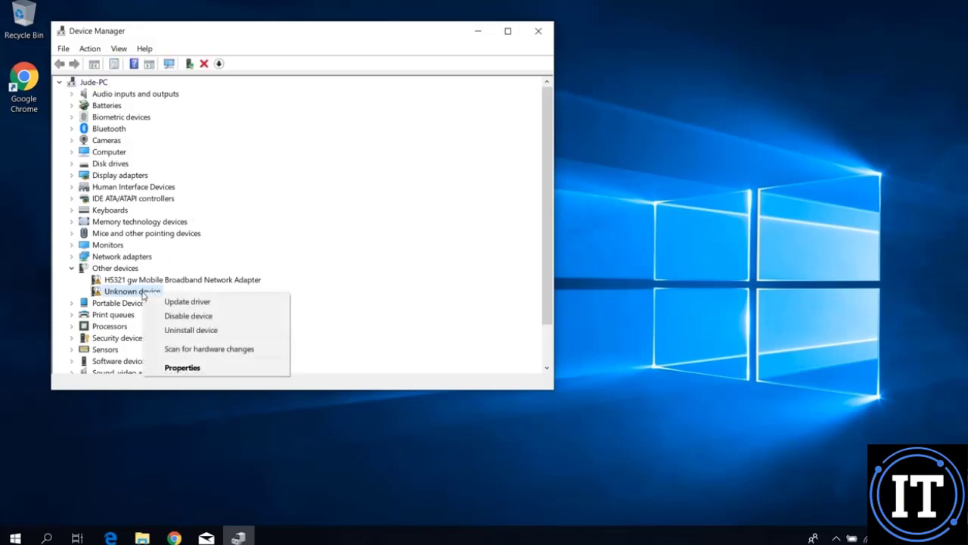
click(203, 303)
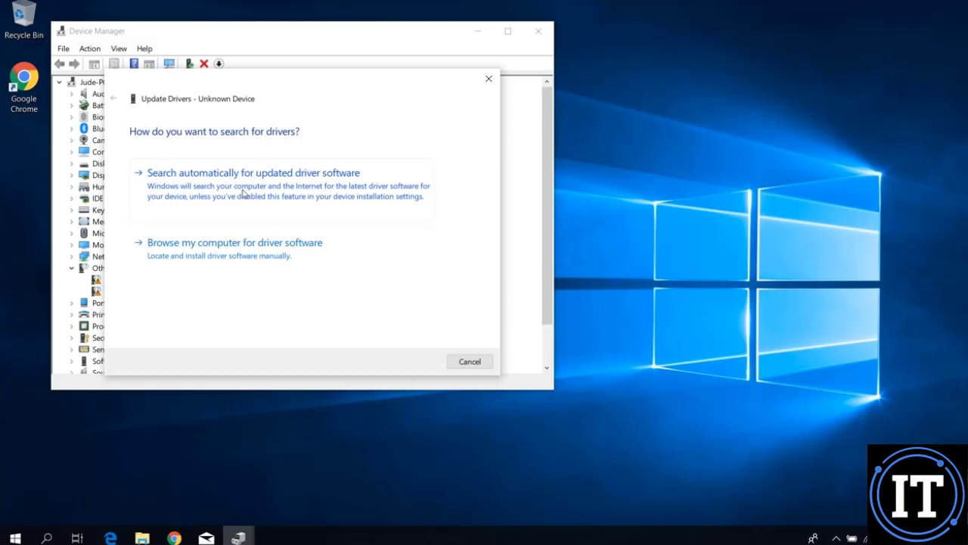
click(243, 194)
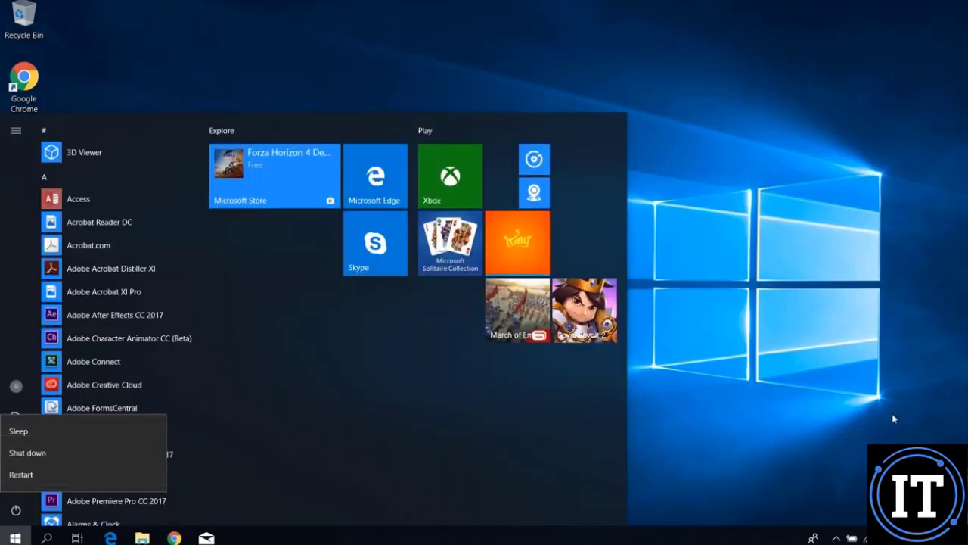
click(29, 475)
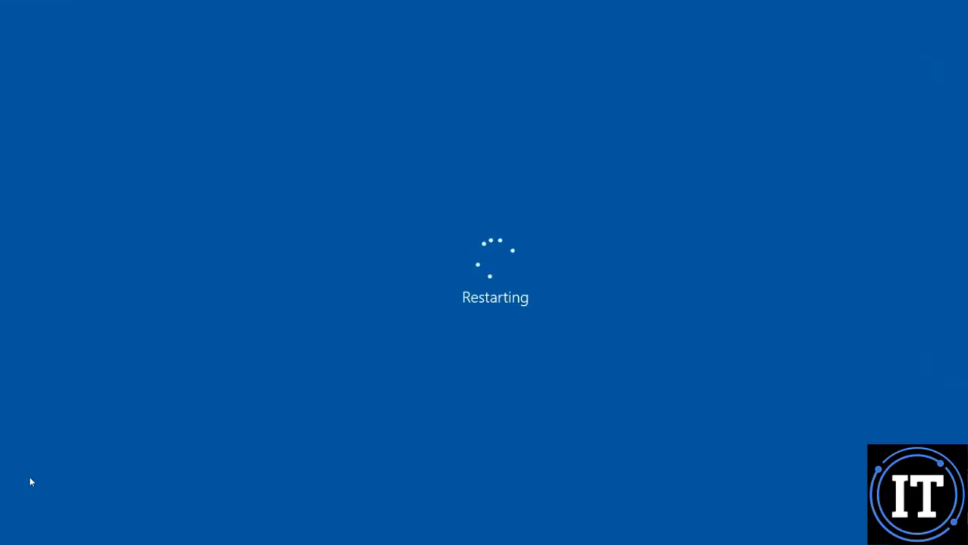
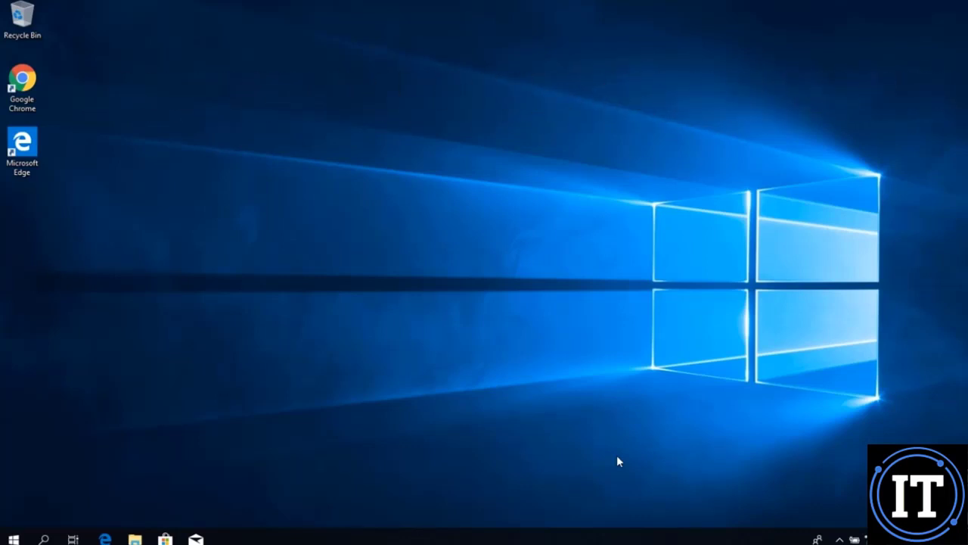
Search for cmd and run Command Prompt as administrator, allowing it to make changes to the device
key(ctrl+shift+Escape)
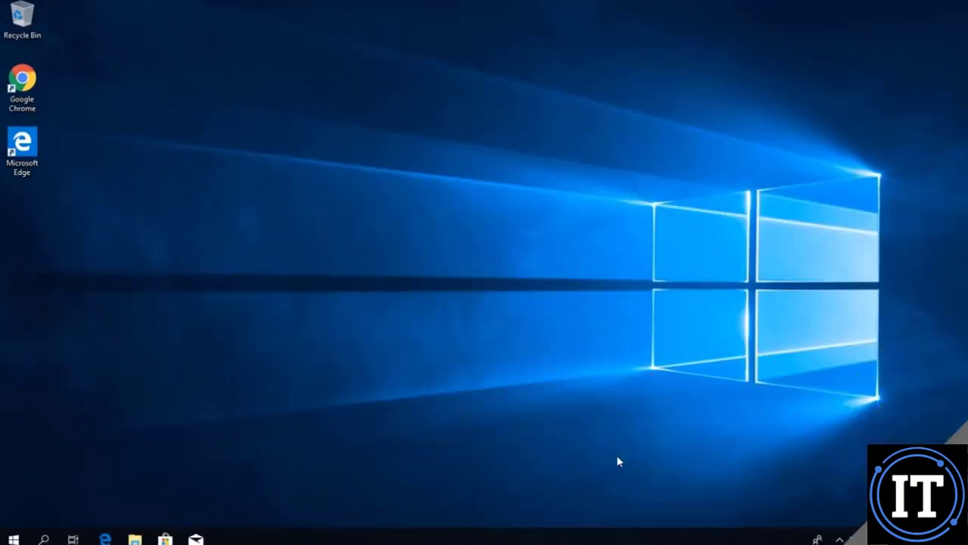
key(super)
text(cmd)
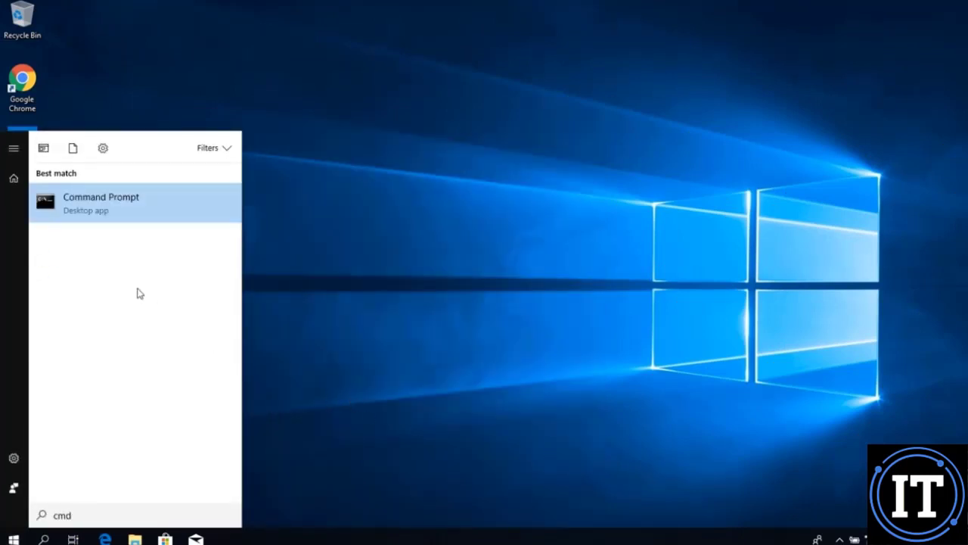
right_click(89, 205)
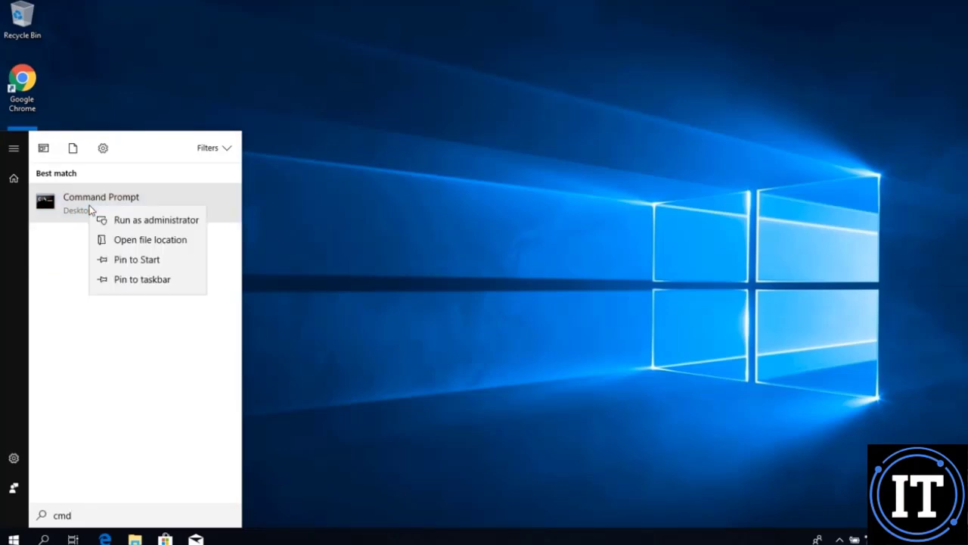
click(115, 220)
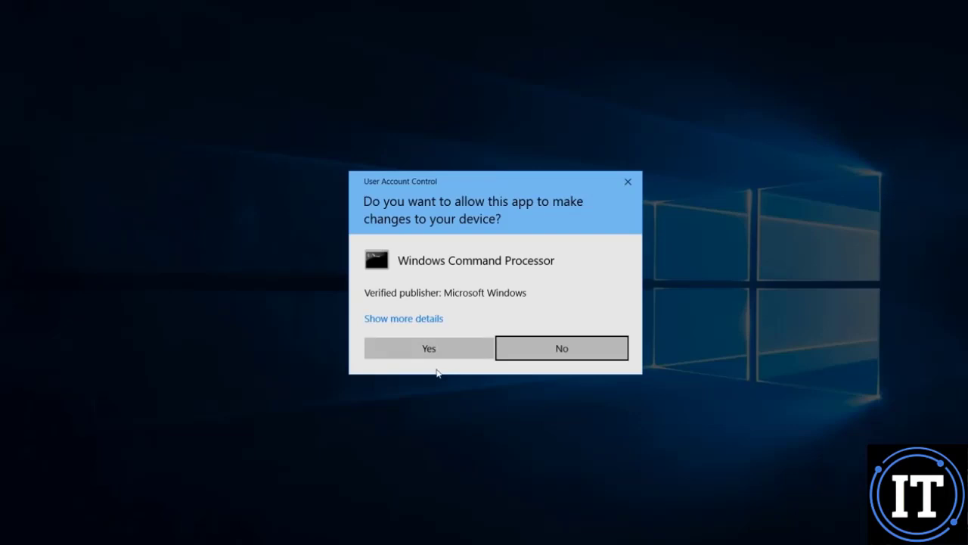
click(429, 350)
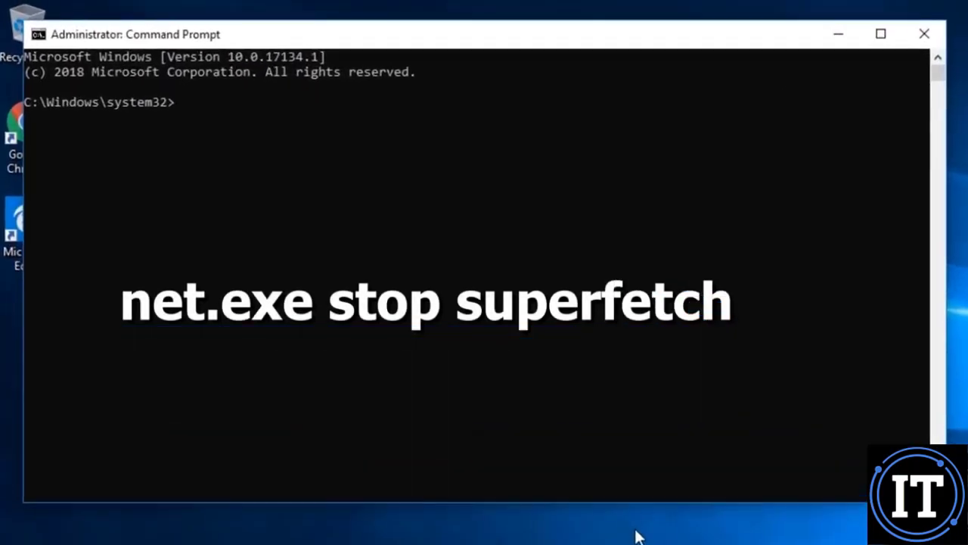
Run the command net.exe stop superfetch to stop the Superfetch service
text(net.e)
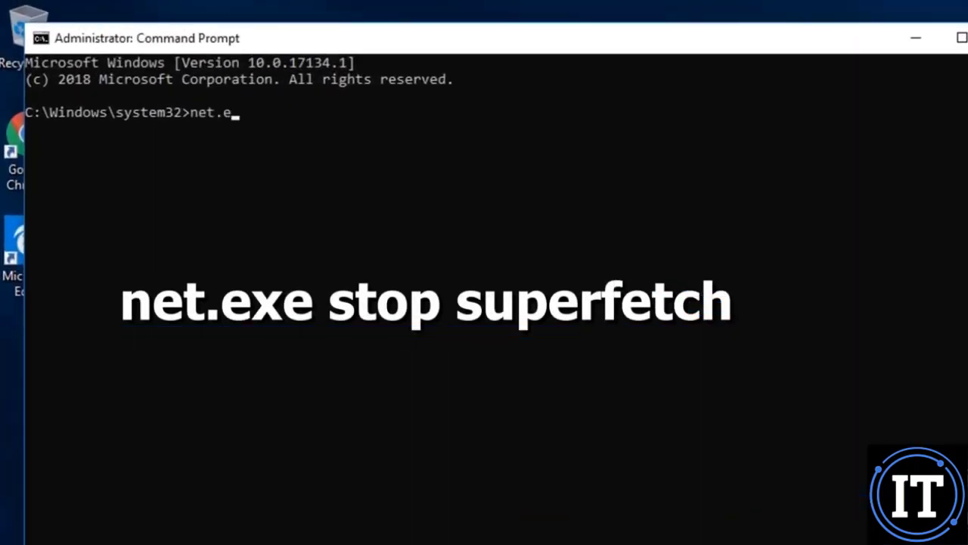
text(xe stop superfetch)
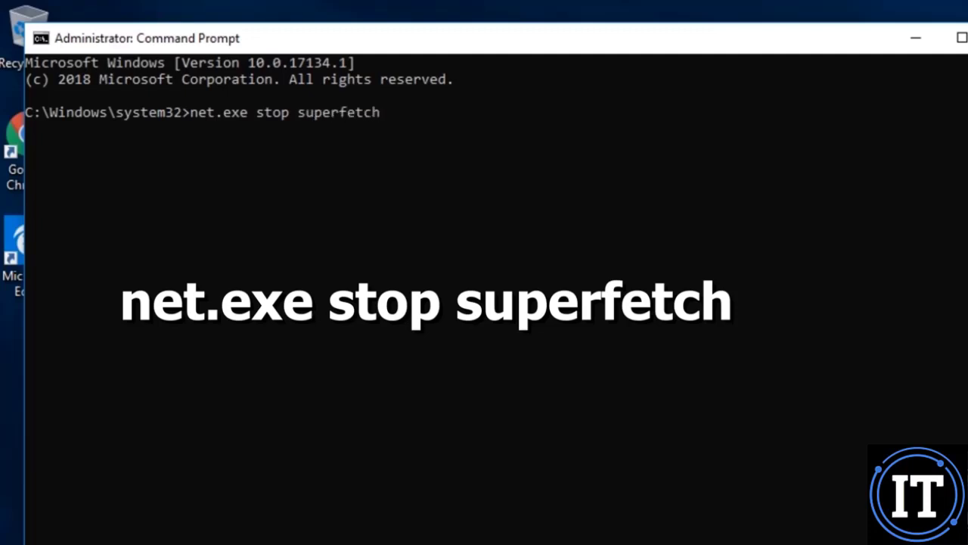
key(Return)
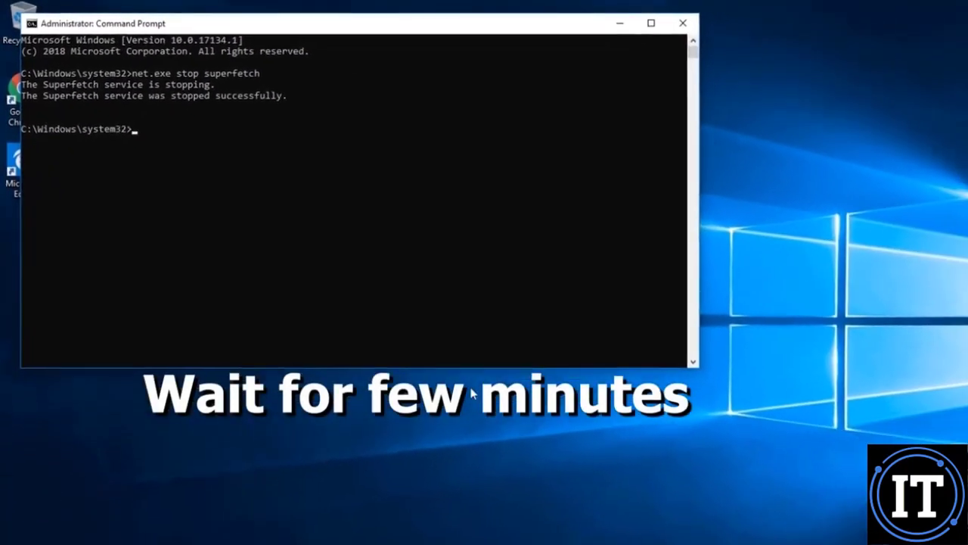
Open Task Manager, show its list of services and open the full Services window from there
key(ctrl+shift+Escape)
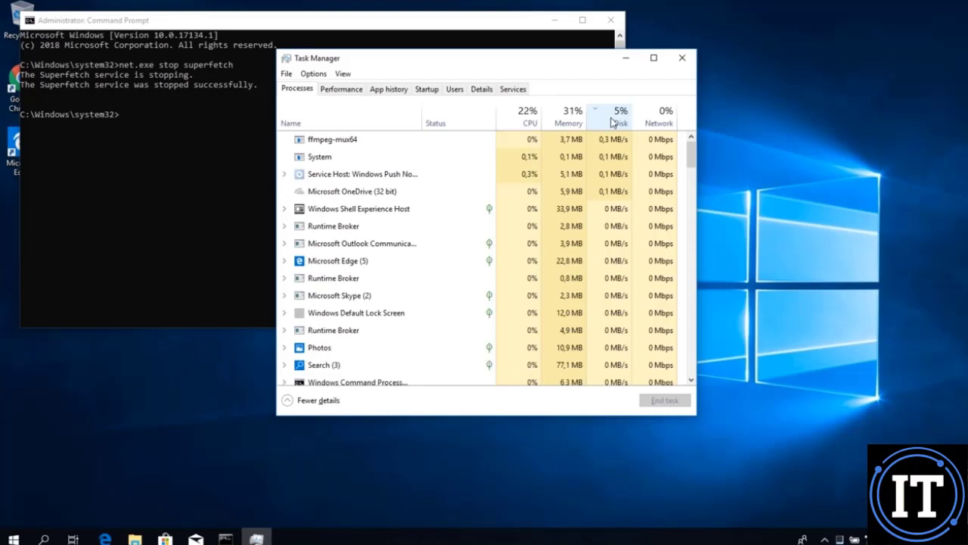
click(519, 88)
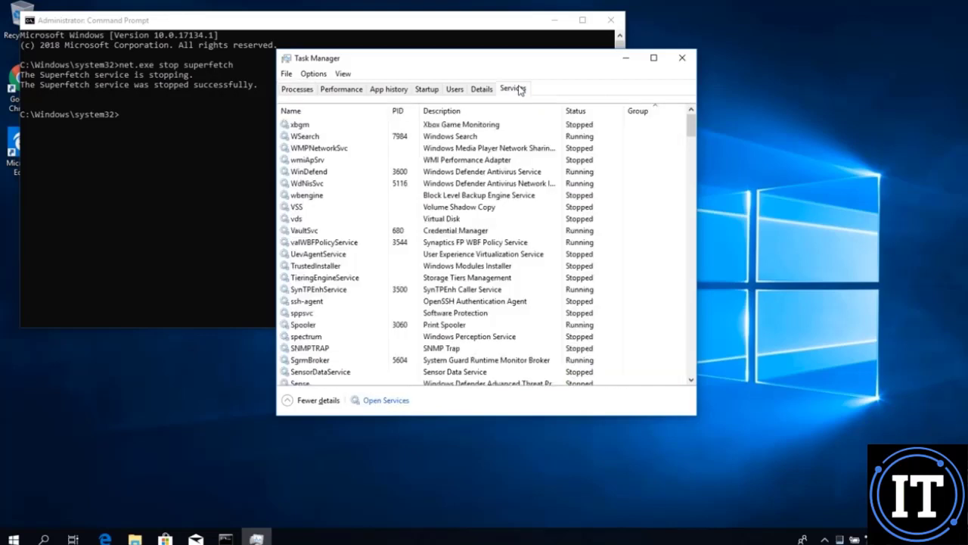
click(385, 400)
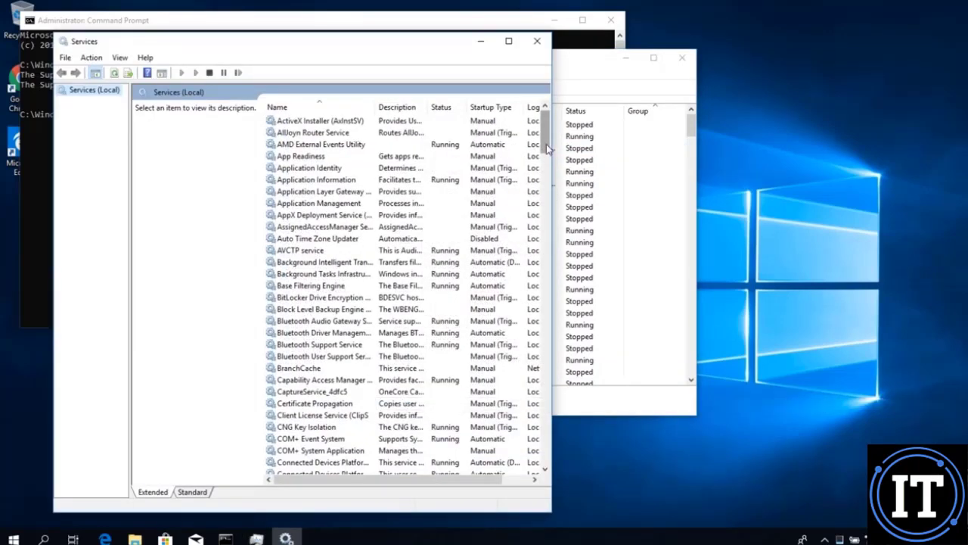
Set the Superfetch service's startup type to Disabled, apply it, and close the Services and Task Manager windows
drag(548, 149, 548, 380)
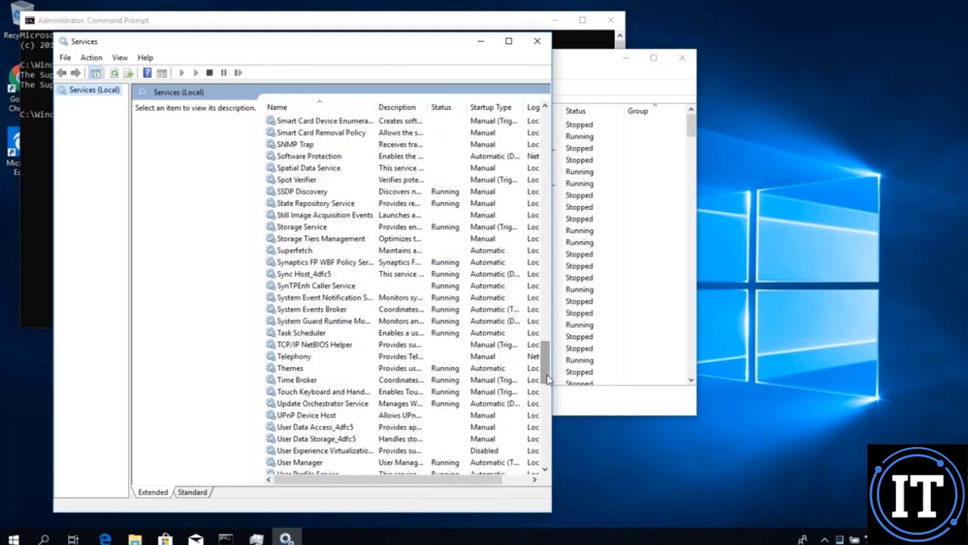
click(307, 252)
right_click(306, 252)
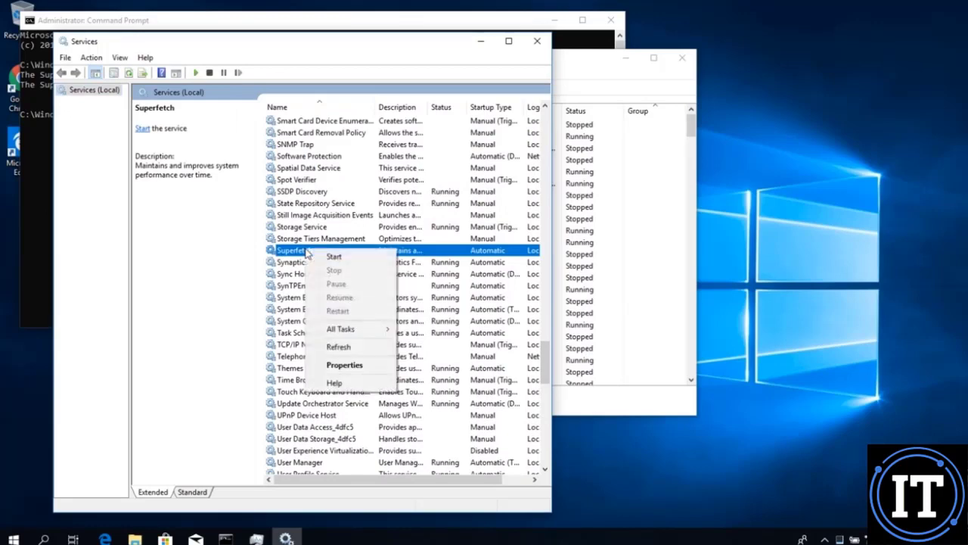
click(345, 366)
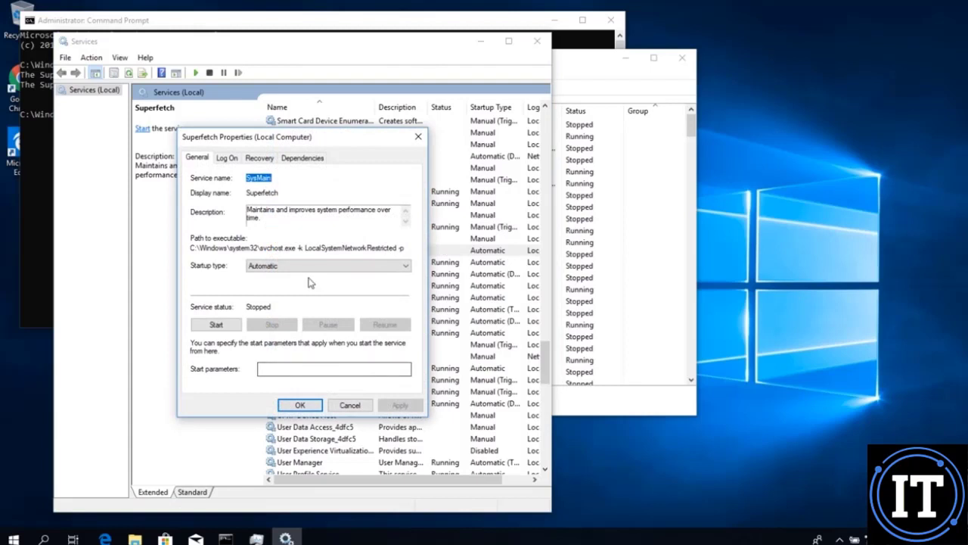
click(269, 269)
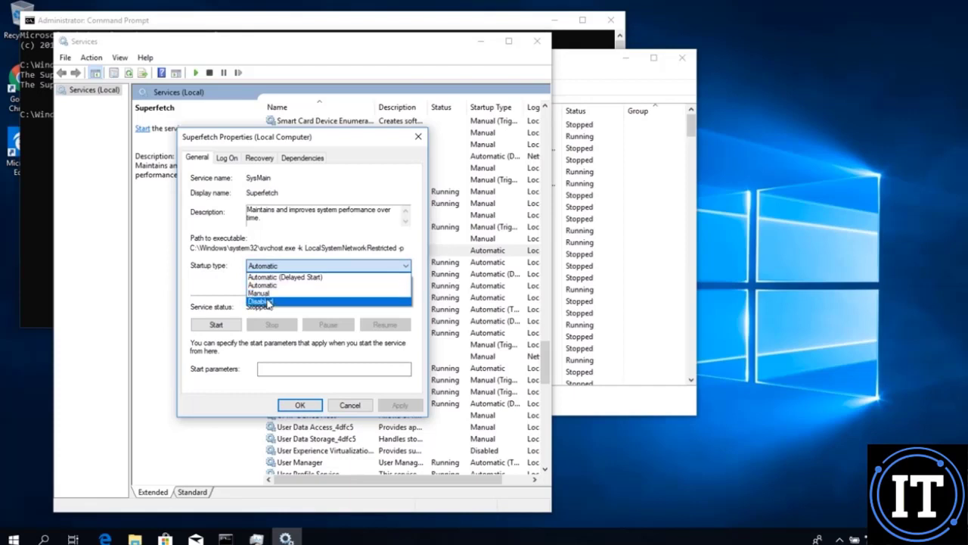
click(268, 301)
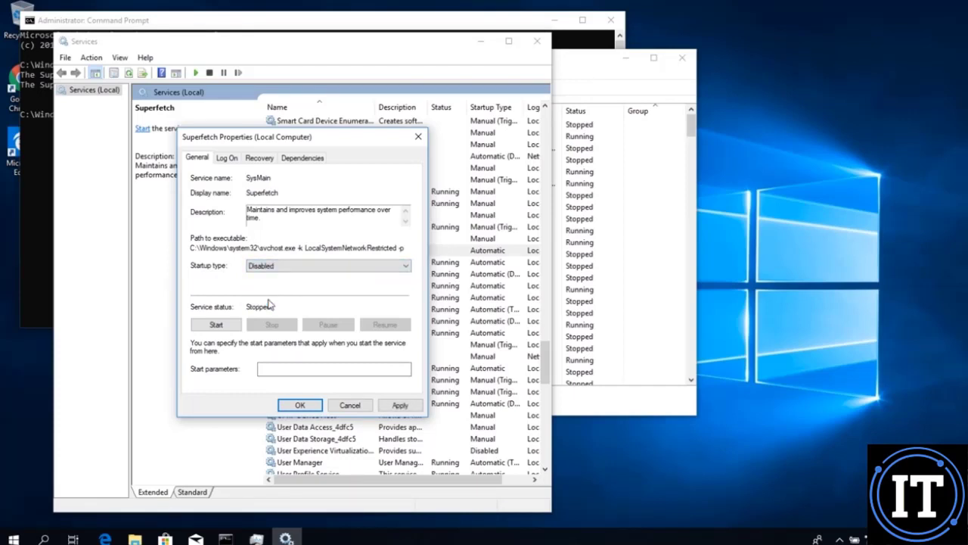
click(389, 405)
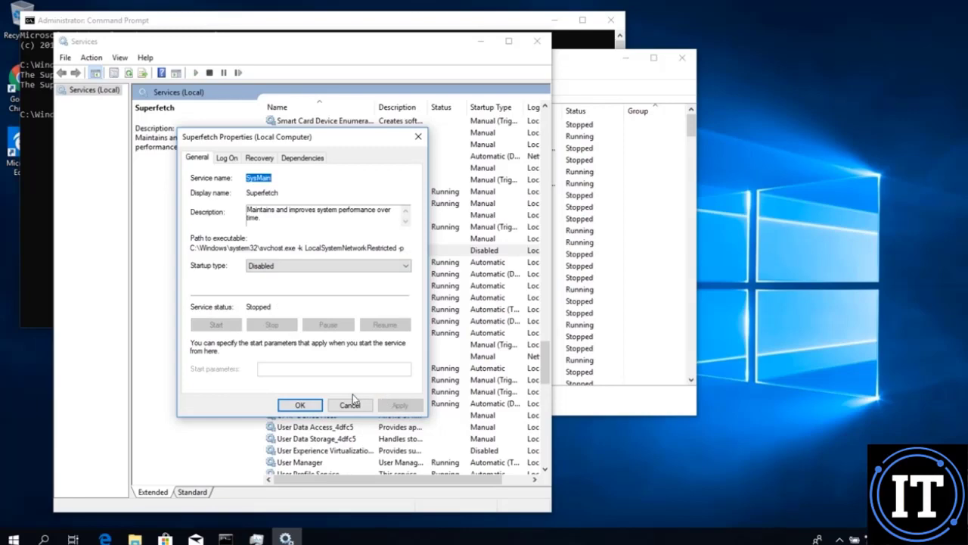
click(309, 406)
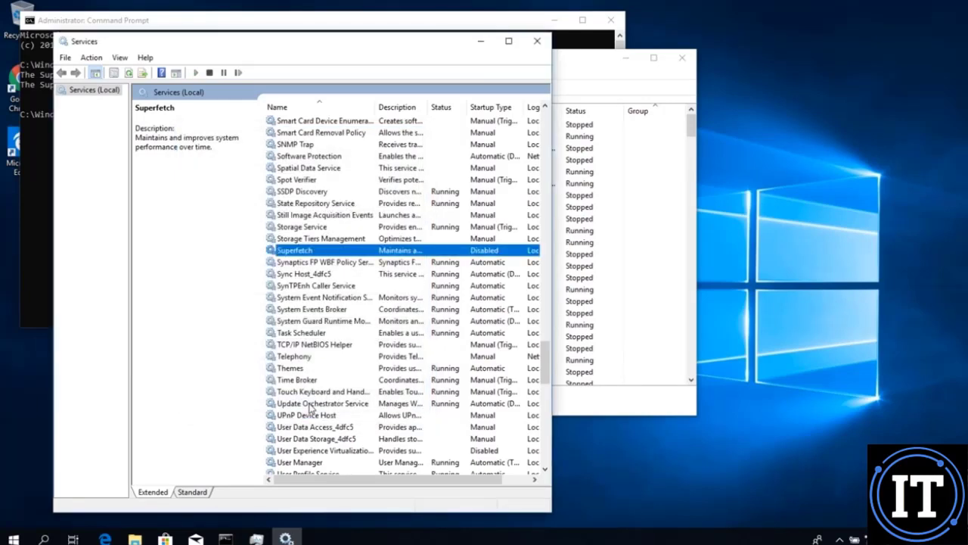
click(537, 41)
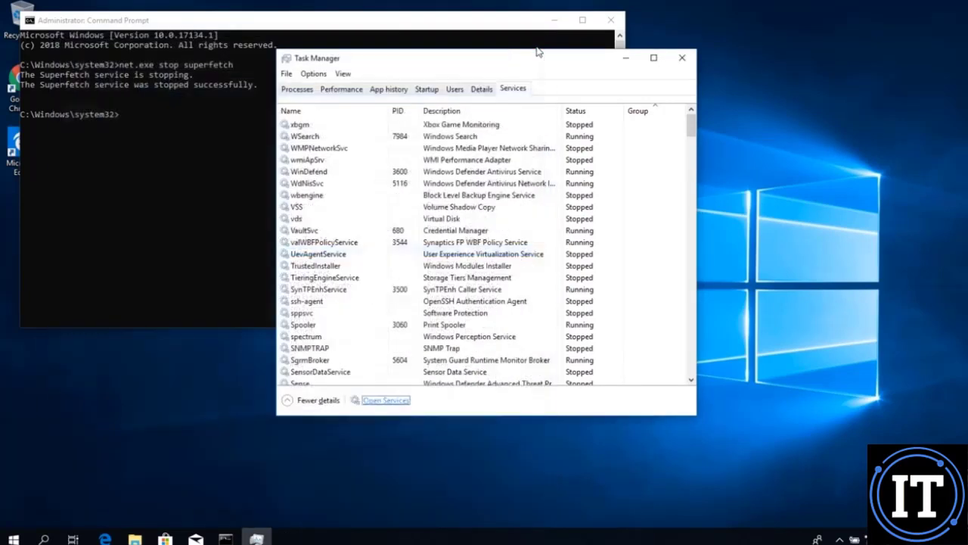
click(682, 57)
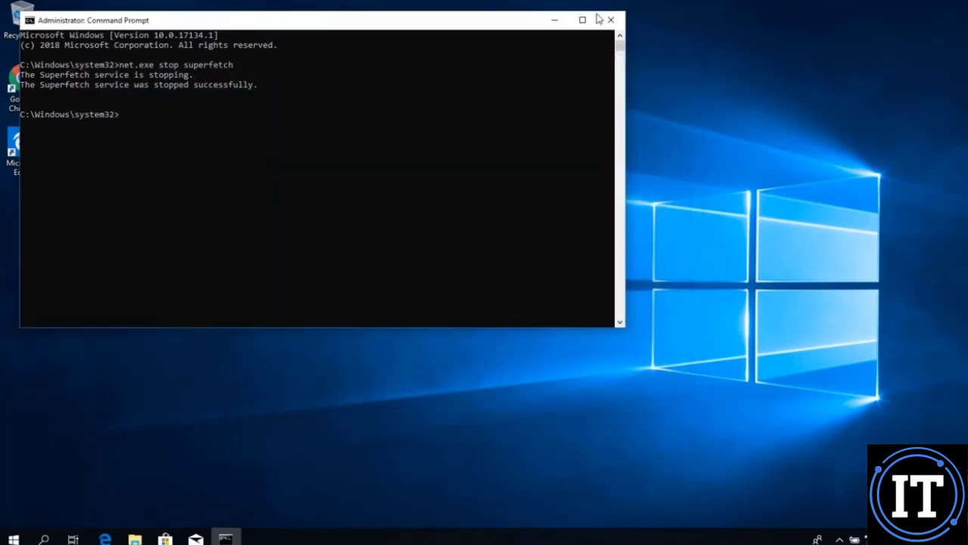
Close the Command Prompt window and restart the computer
click(609, 19)
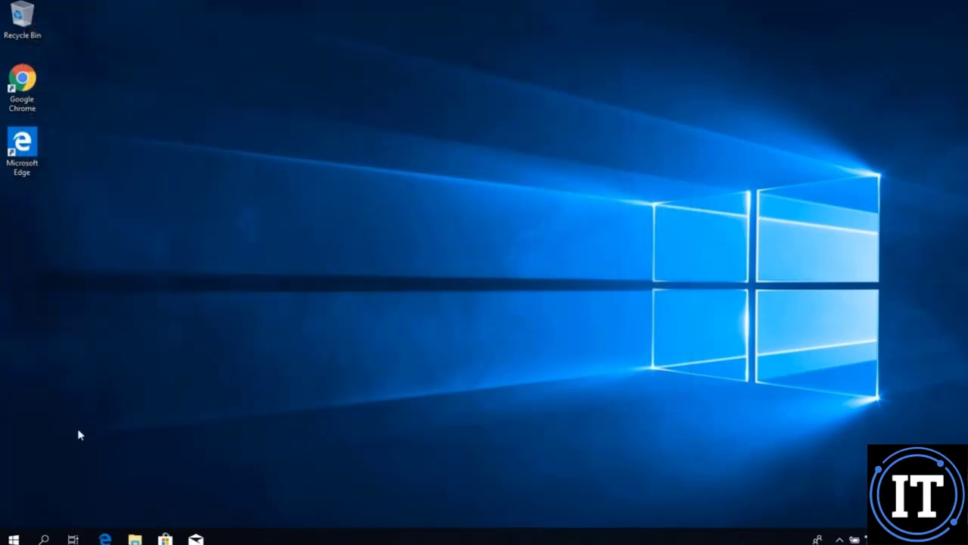
click(13, 537)
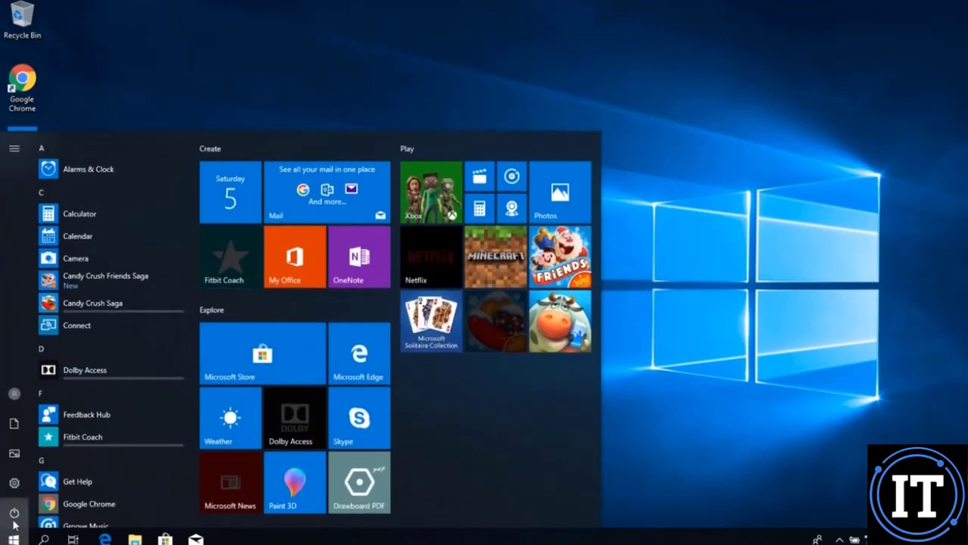
click(14, 515)
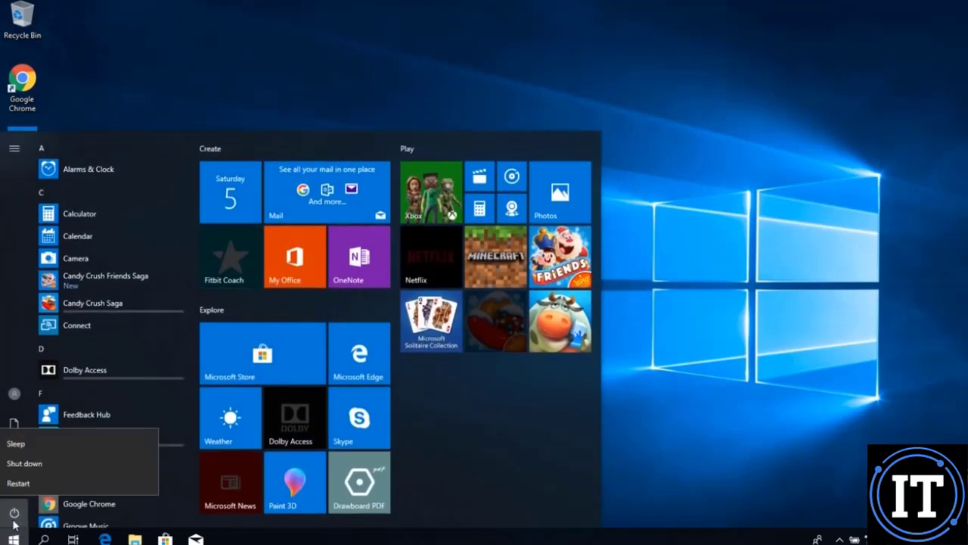
click(47, 485)
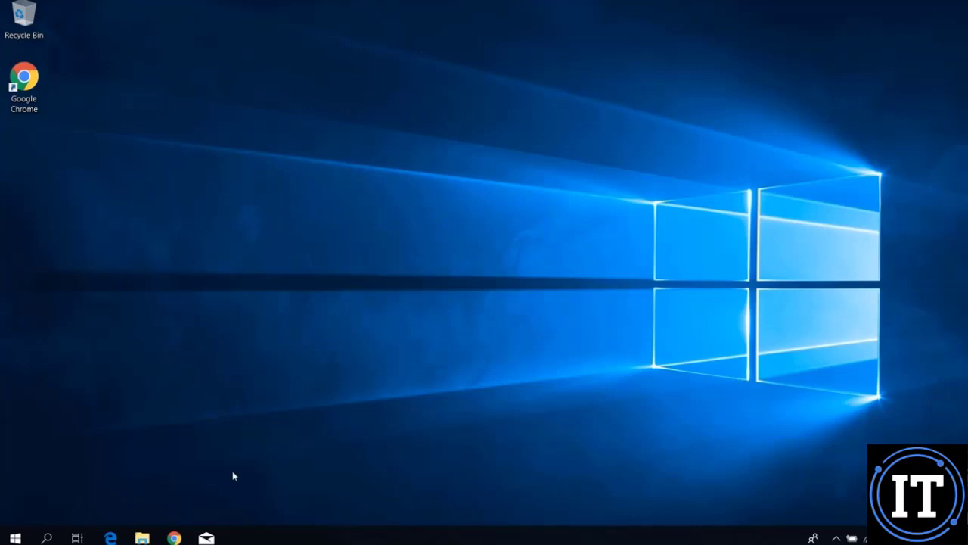
Search for control panel, open Control Panel and display its items as large icons
key(super)
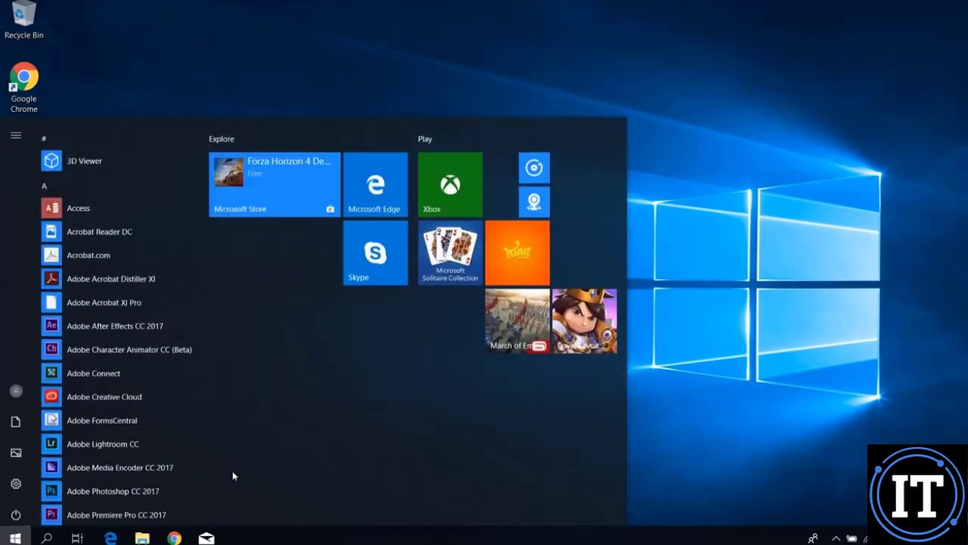
text(control panel)
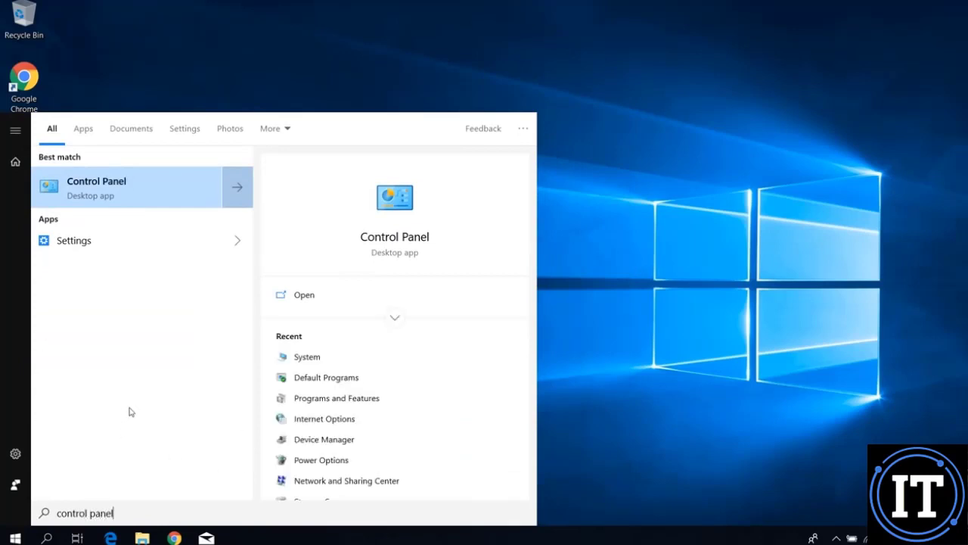
click(94, 188)
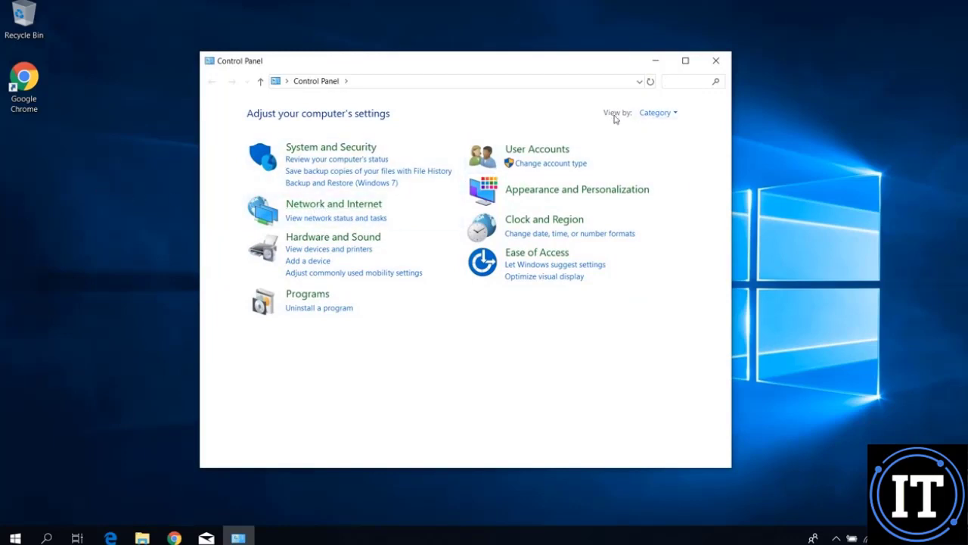
click(663, 113)
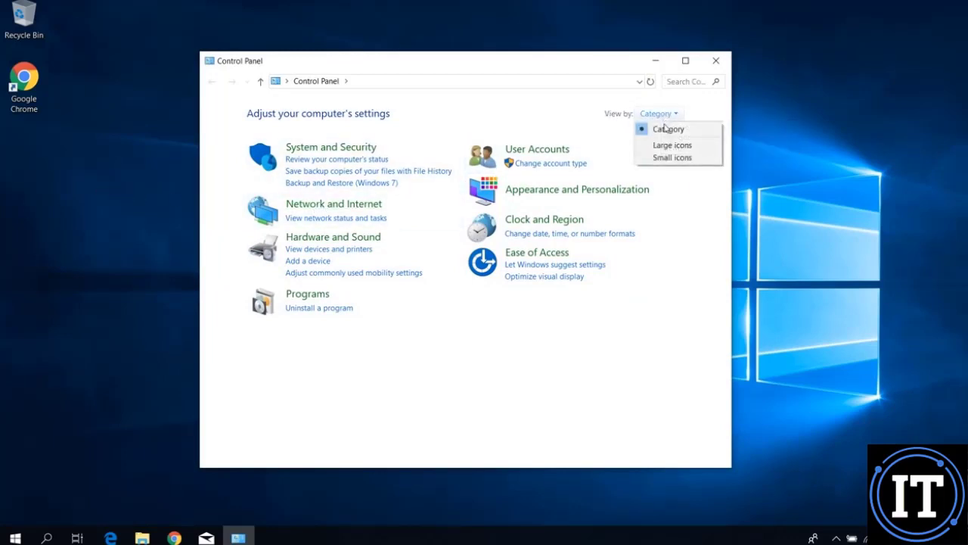
click(671, 145)
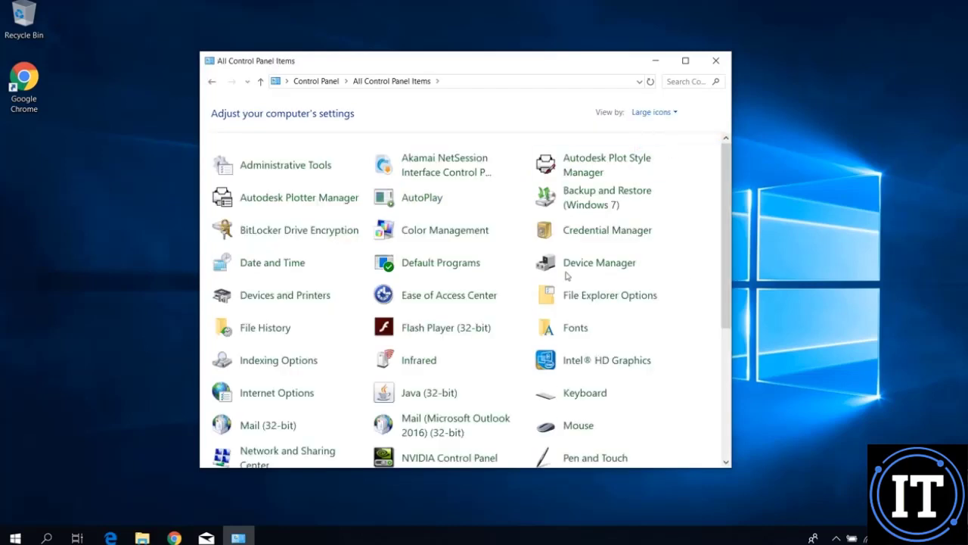
From the System item's advanced system settings, open the advanced performance options and bring up the Virtual Memory settings
scroll(389, 268, down, 5)
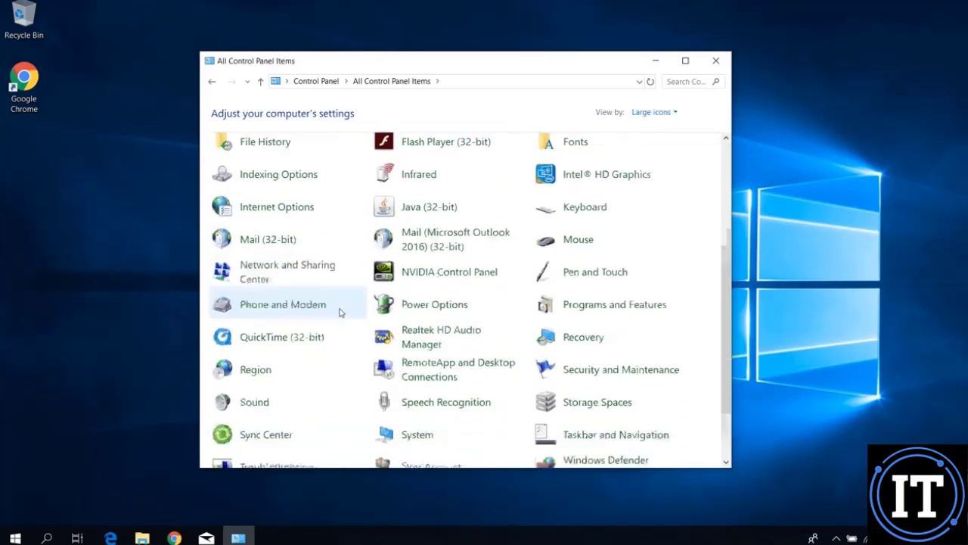
scroll(340, 312, down, 2)
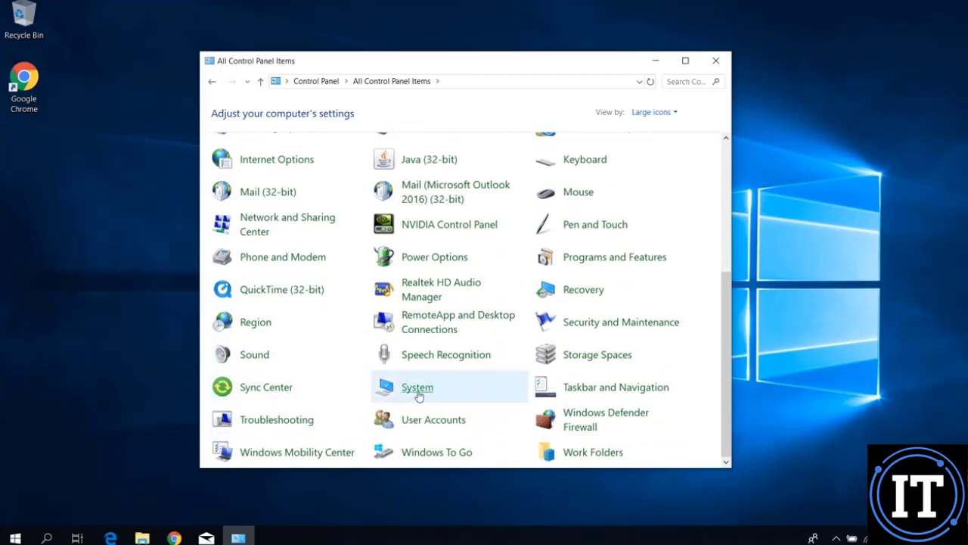
click(418, 390)
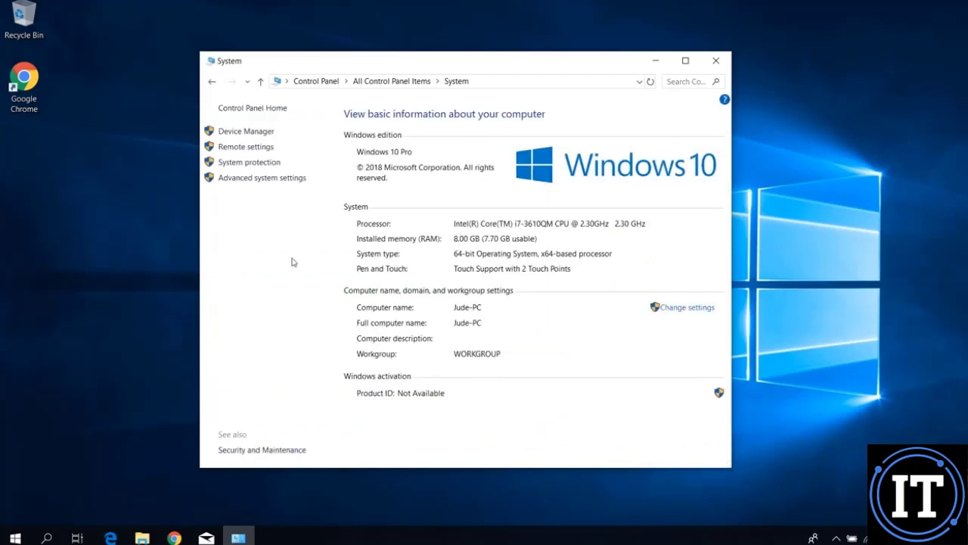
click(271, 180)
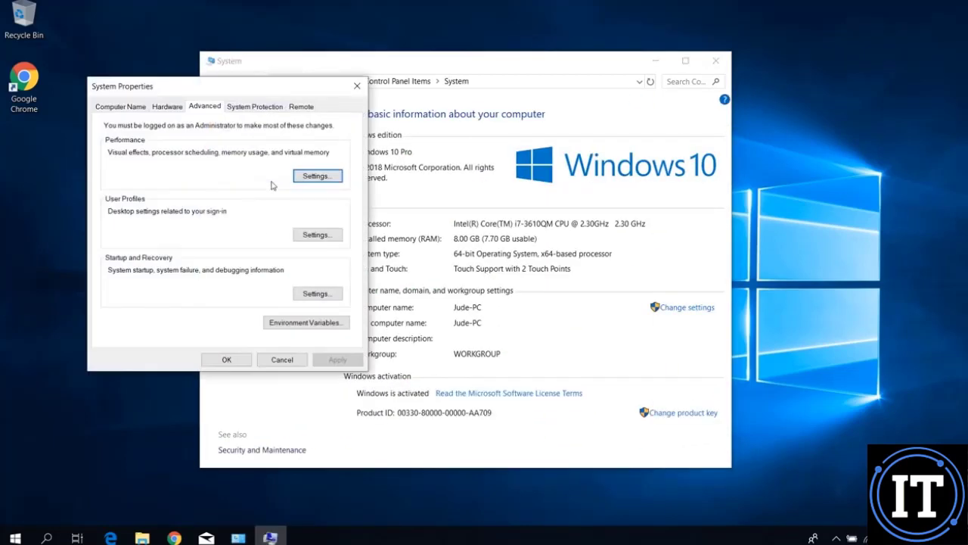
click(315, 176)
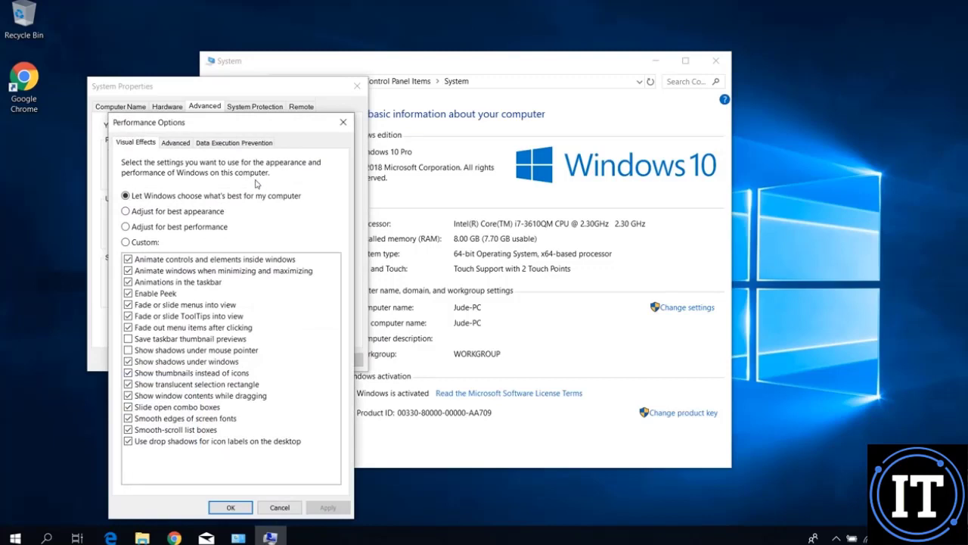
click(177, 143)
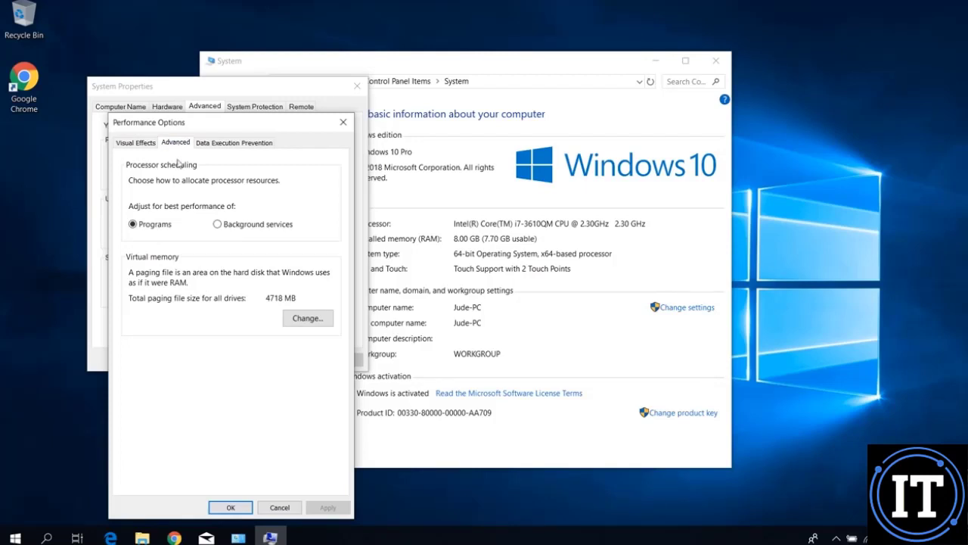
click(303, 322)
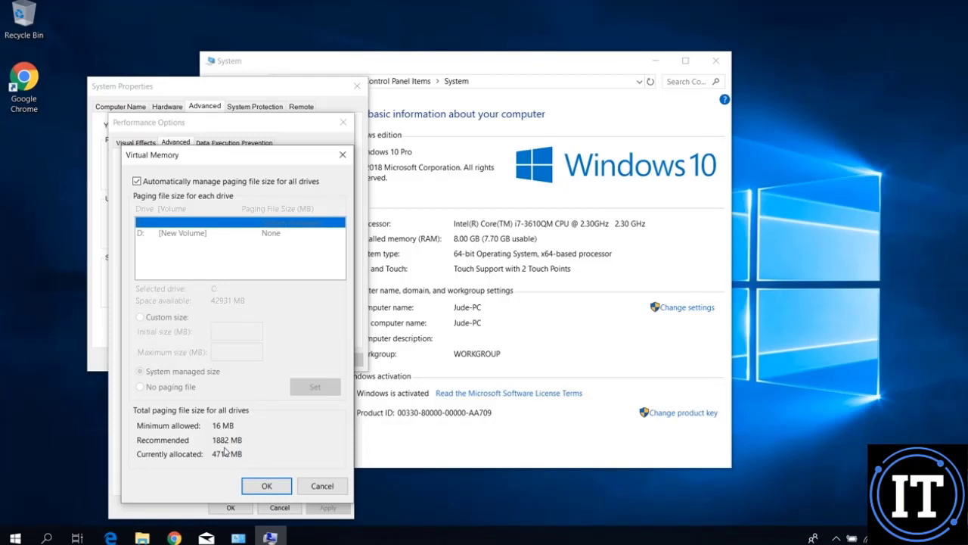
Turn off automatic paging file management and give drive C: a custom size of 1882 MB initial and 12288 MB maximum
click(137, 182)
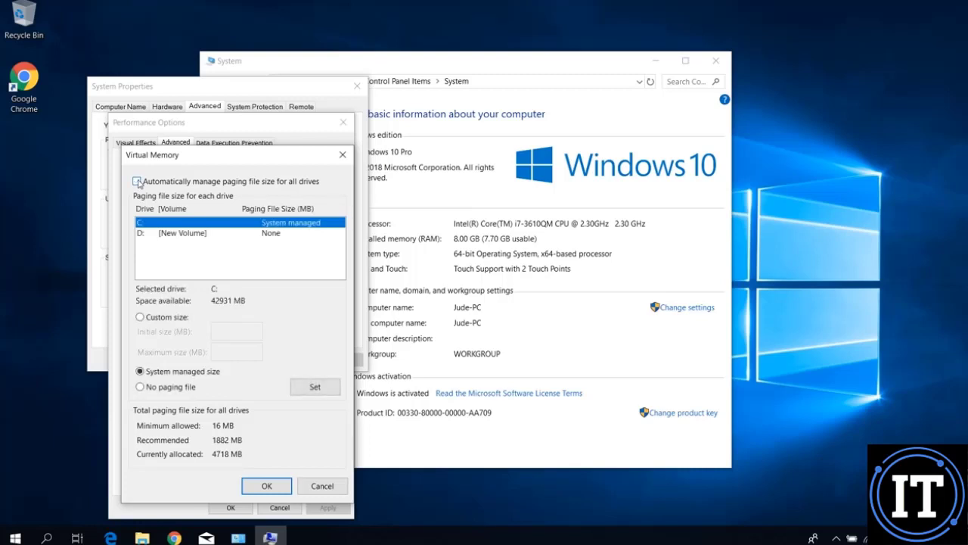
click(140, 318)
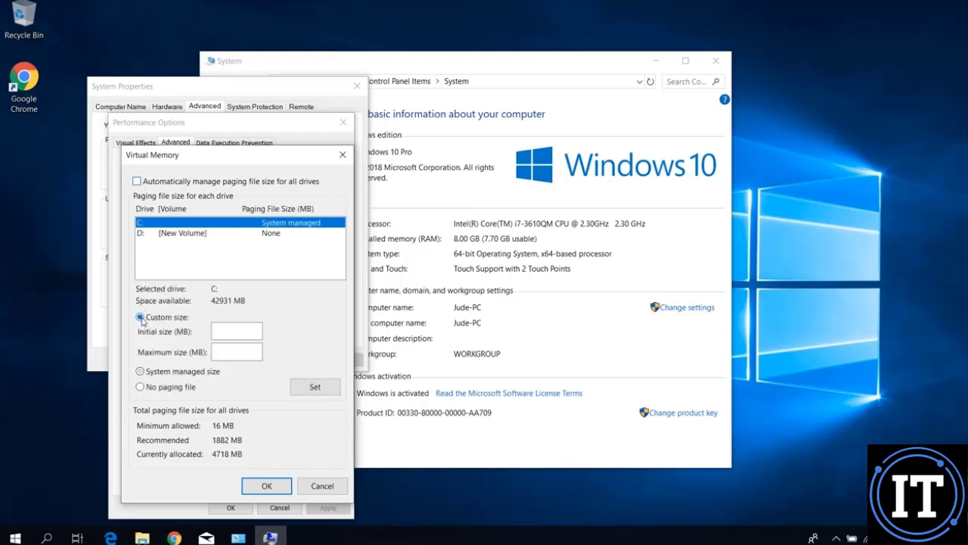
click(229, 334)
text(1882)
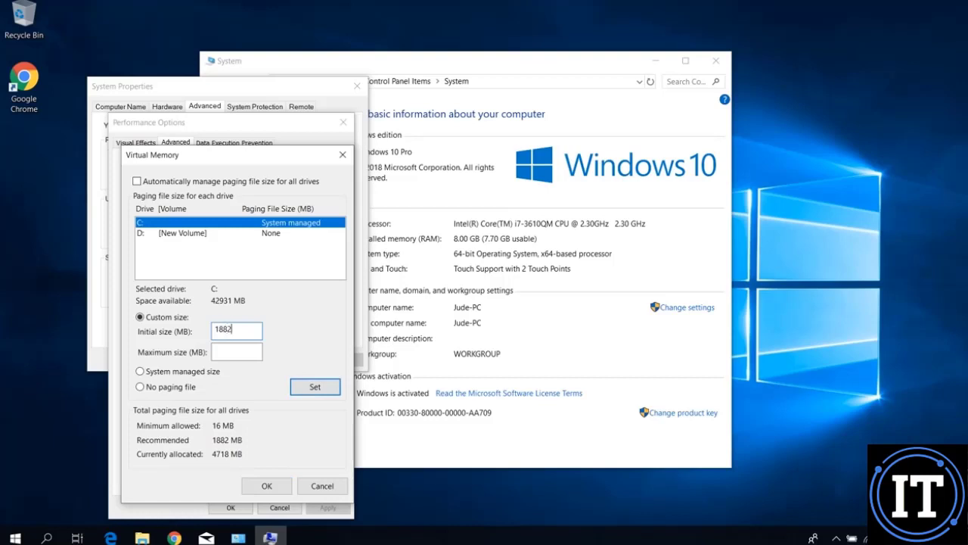
click(243, 357)
text(12288)
click(309, 390)
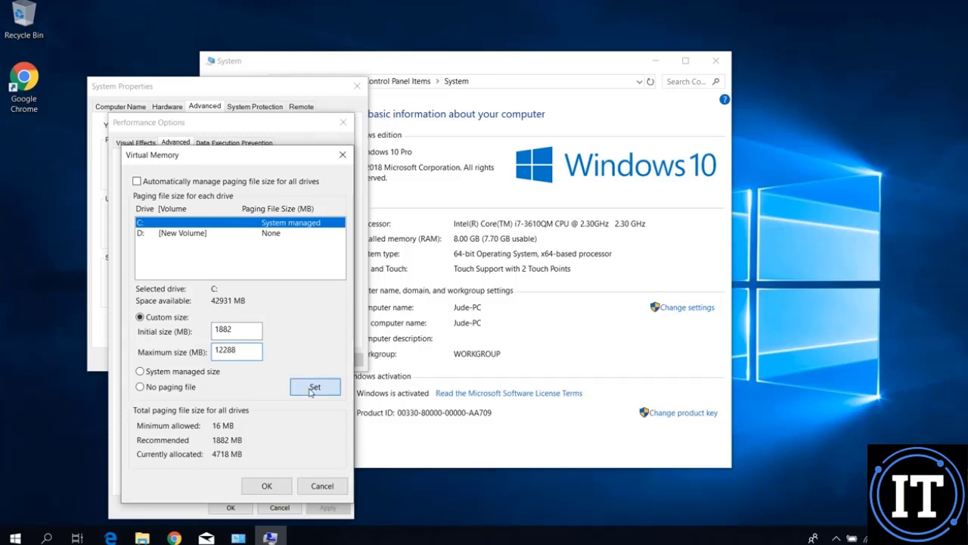
click(267, 485)
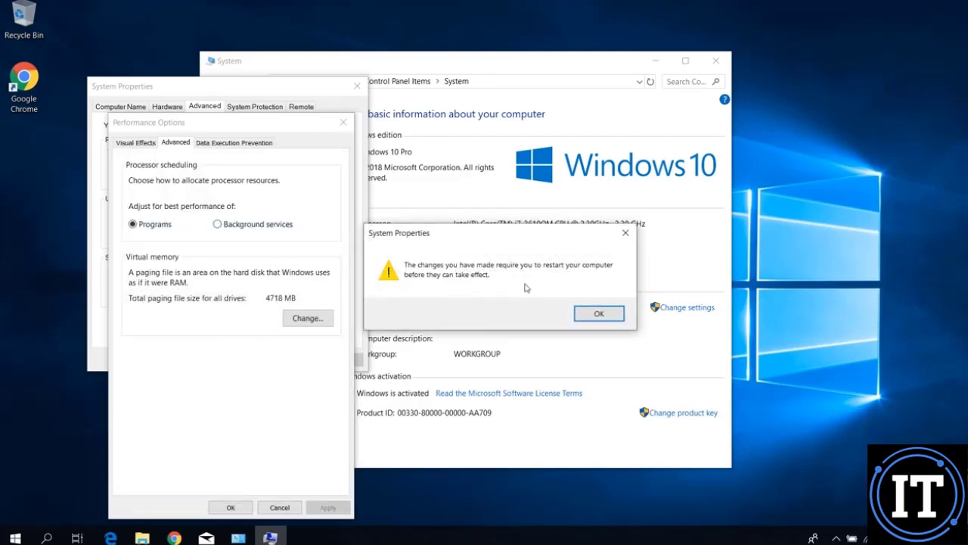
Acknowledge the restart notice, apply the performance options, close System Properties and restart the computer immediately
click(594, 314)
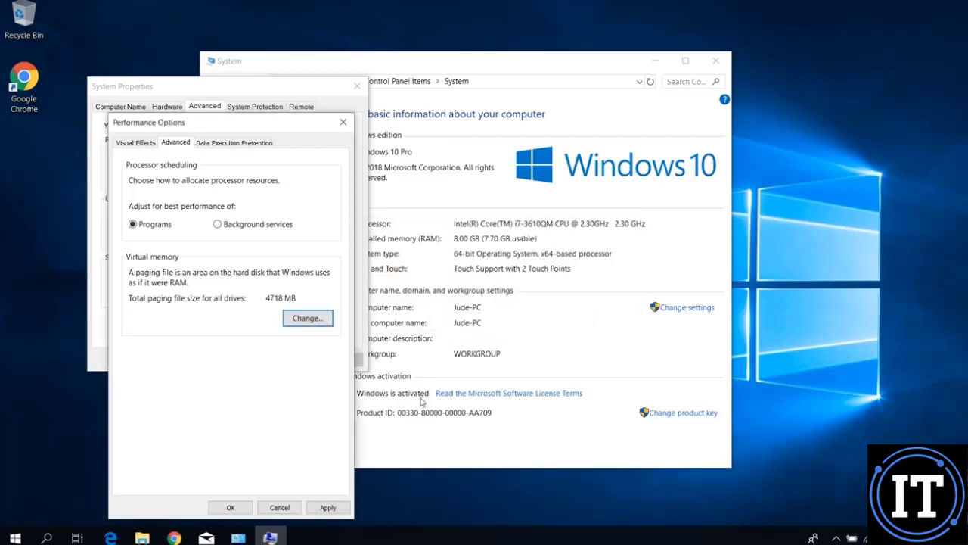
click(329, 506)
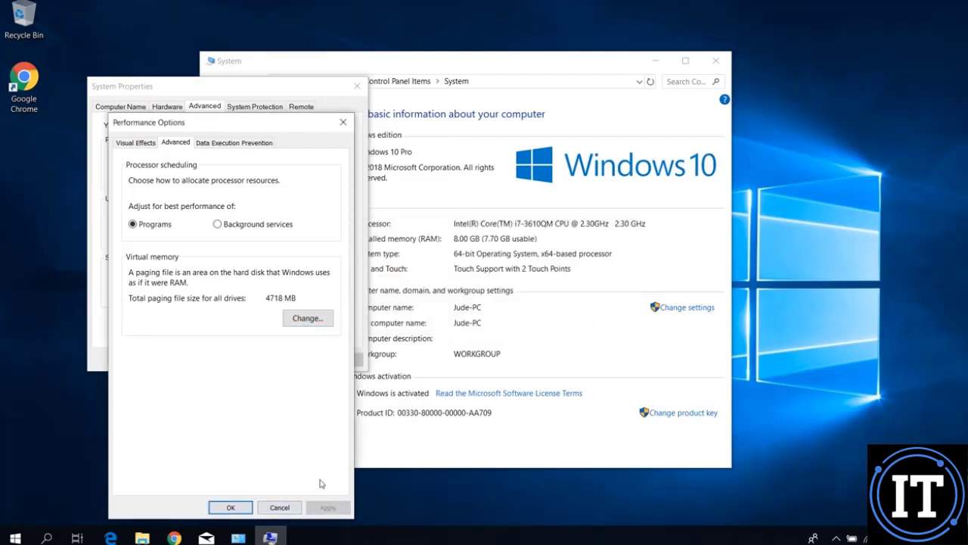
click(230, 508)
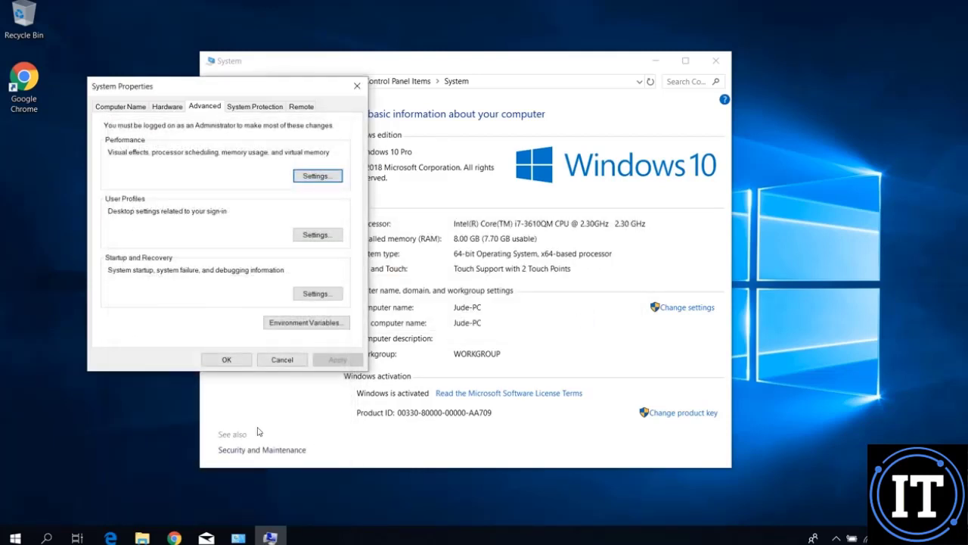
click(236, 364)
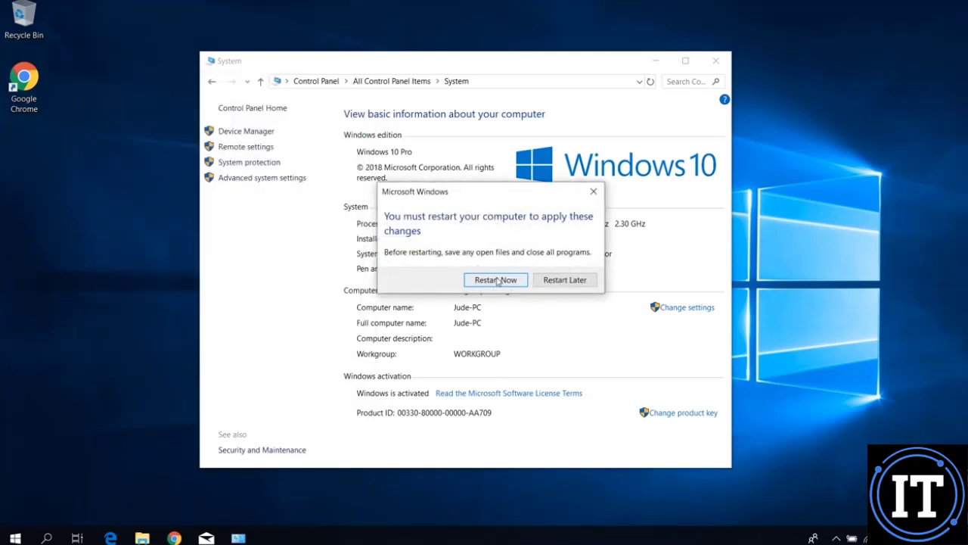
click(495, 280)
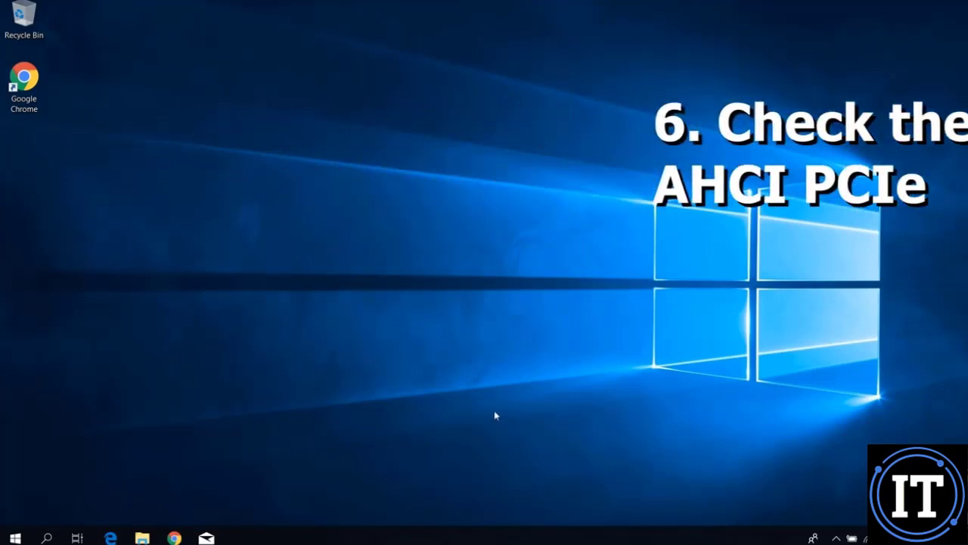
Search for device manager and open Device Manager
key(super)
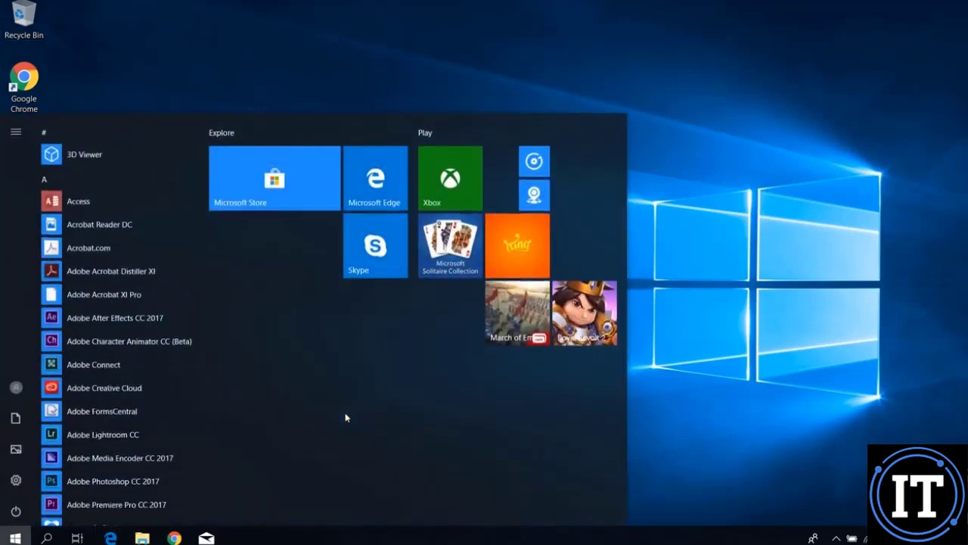
text(devi)
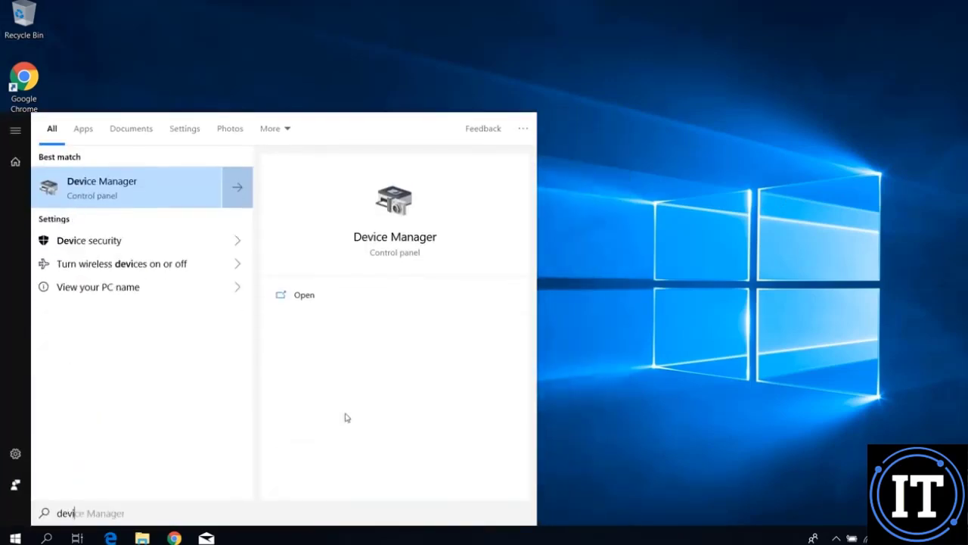
text(ce mana)
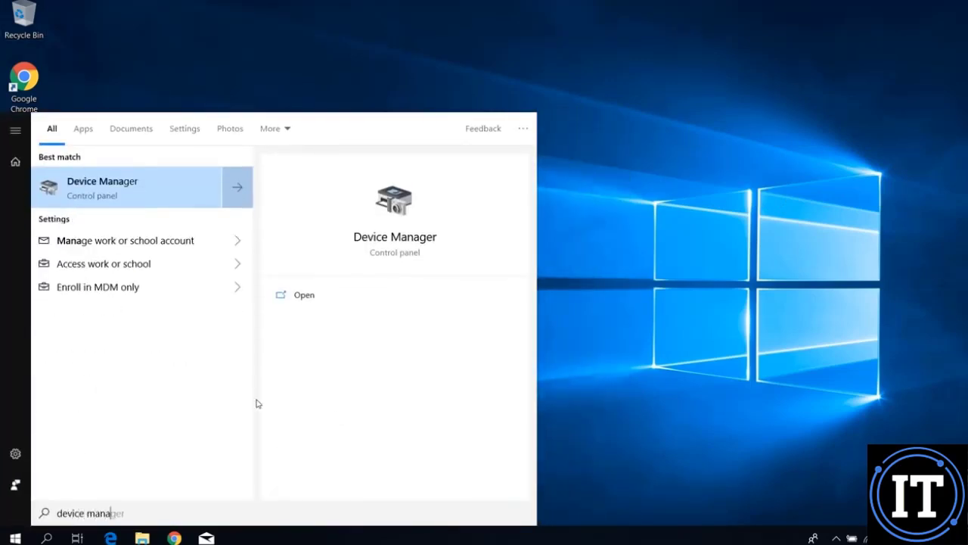
click(101, 185)
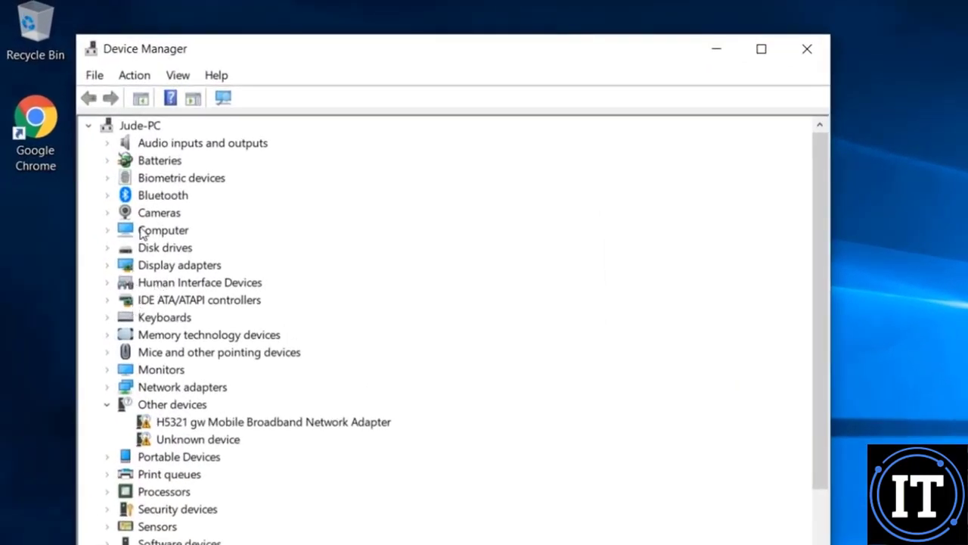
Expand the IDE ATA/ATAPI controllers and open the properties of the Standard SATA AHCI Controller
click(202, 303)
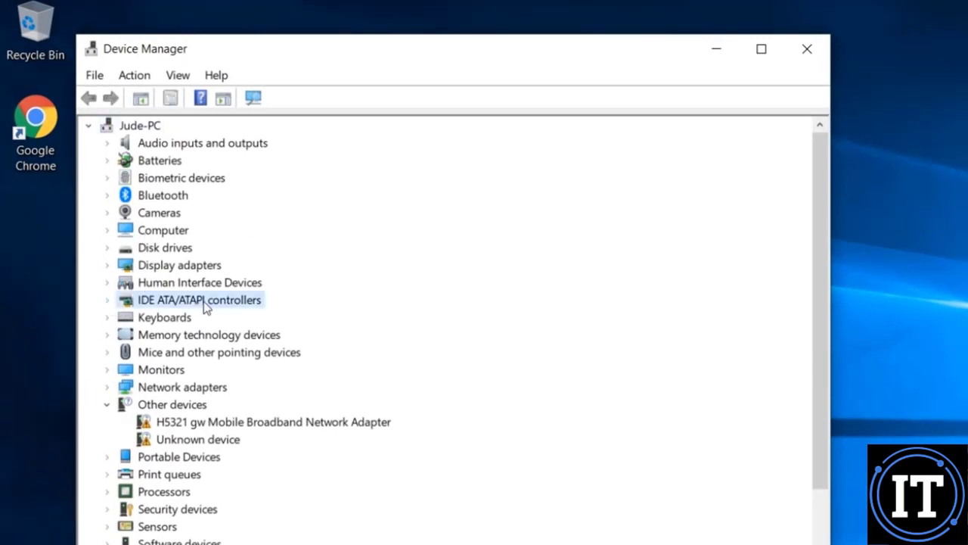
click(108, 301)
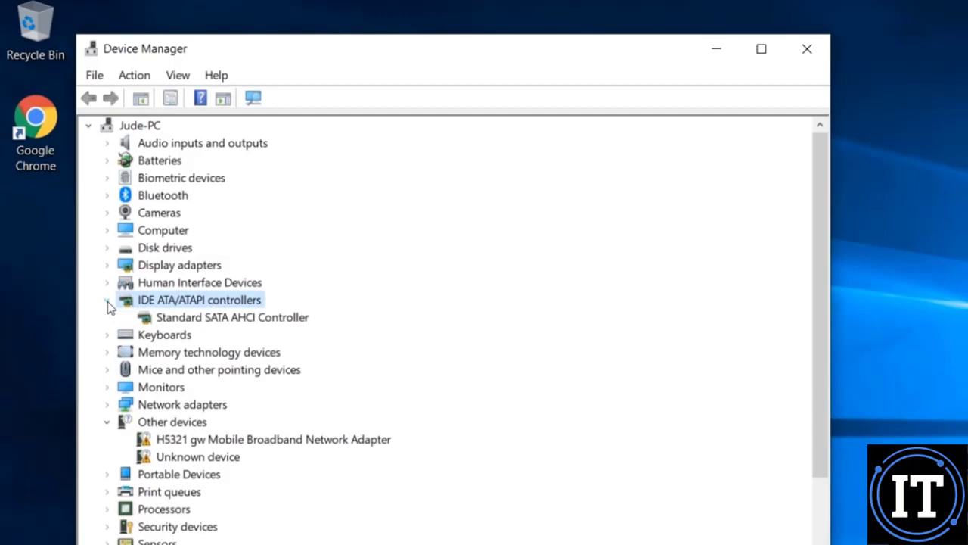
click(193, 322)
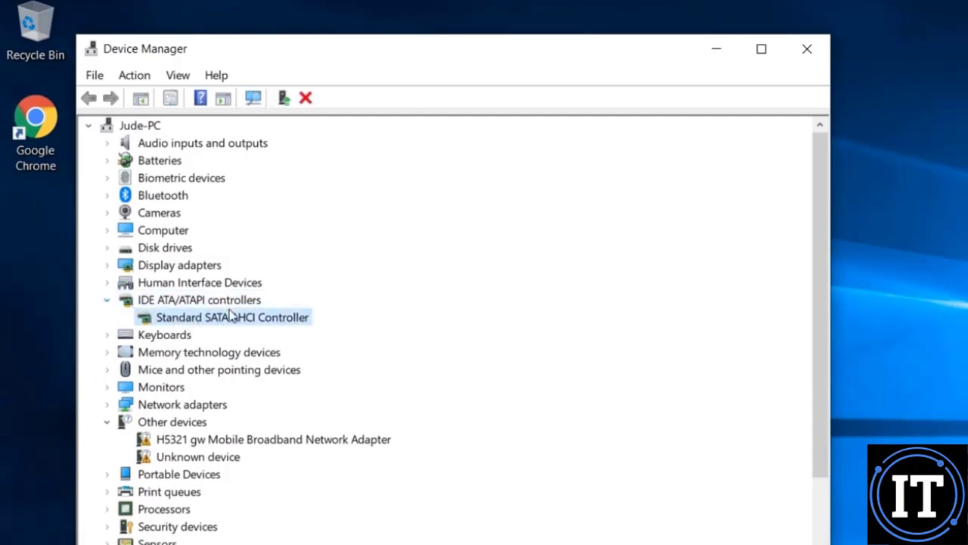
right_click(233, 318)
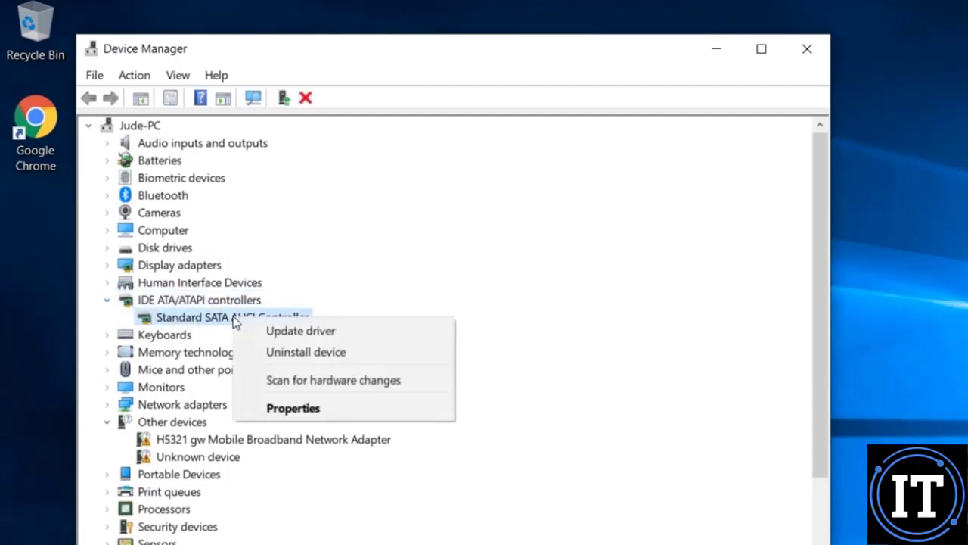
click(279, 409)
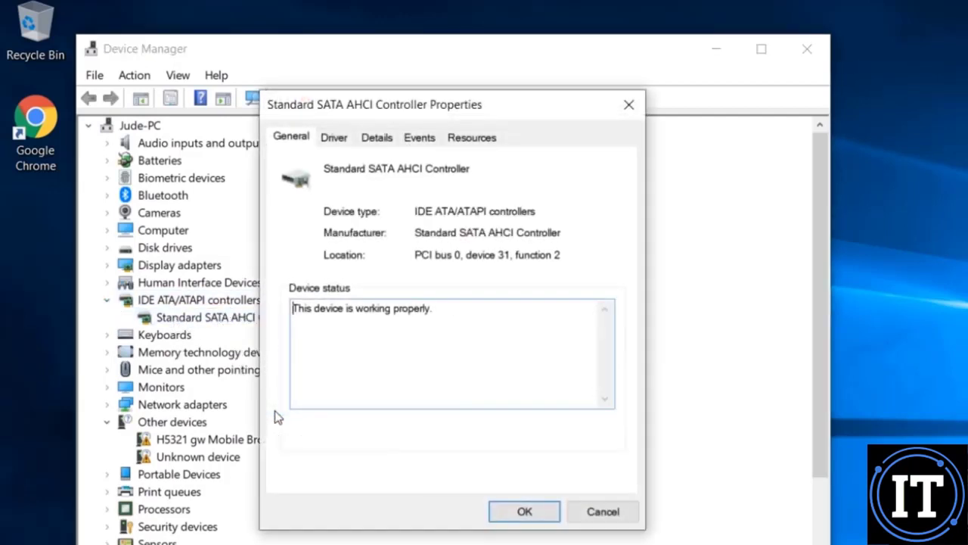
Examine the driver file details of the Standard SATA AHCI Controller, checking for storahci.sys, and close the details
click(335, 138)
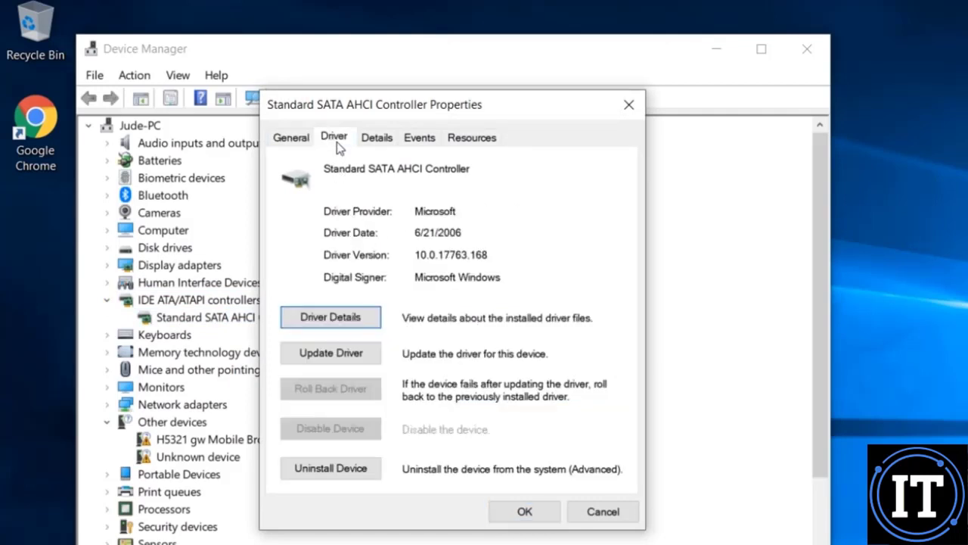
click(335, 322)
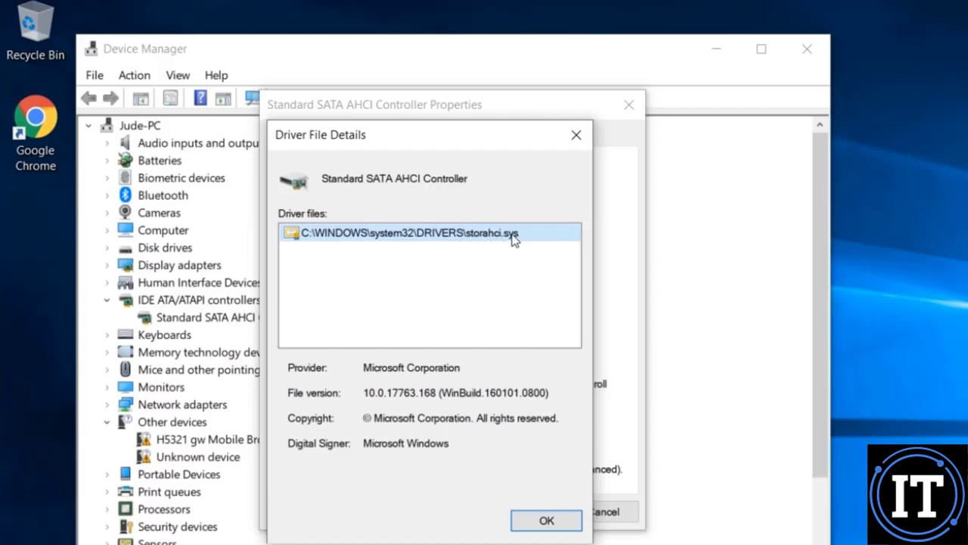
click(500, 256)
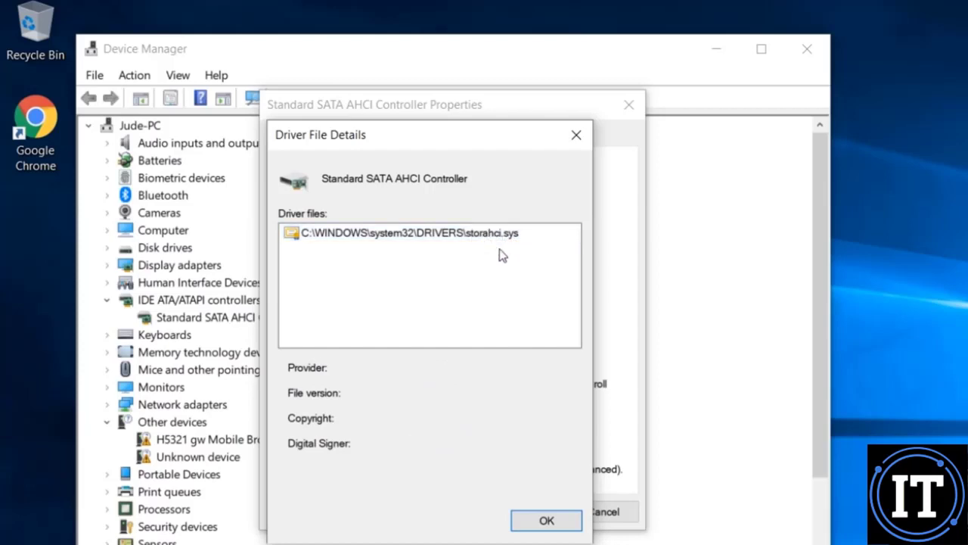
click(546, 521)
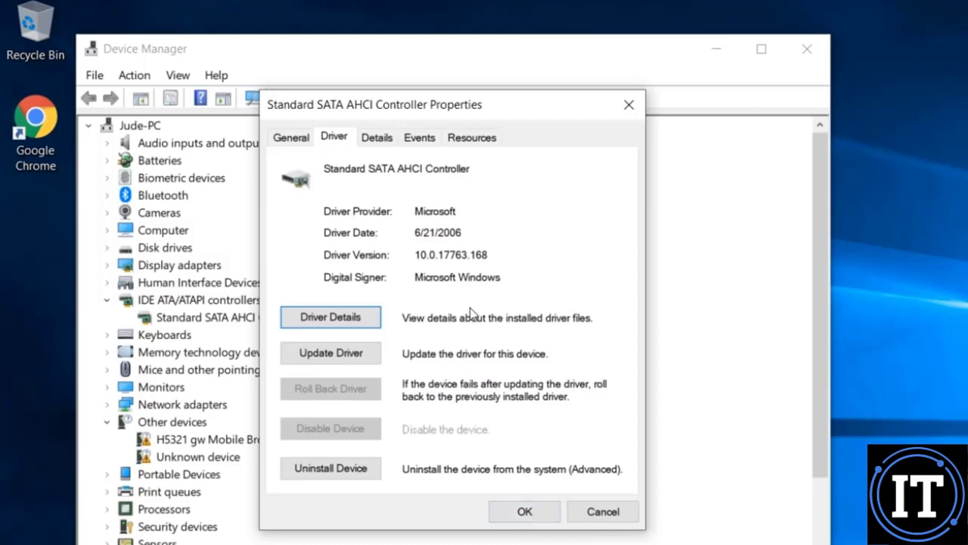
Display the device instance path of the Standard SATA AHCI Controller in its details and select the path value
click(378, 139)
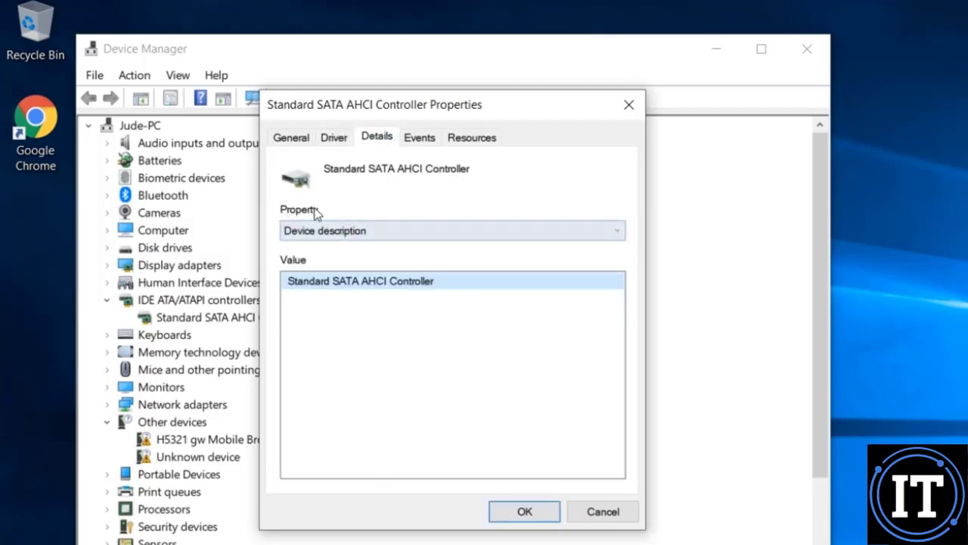
click(339, 235)
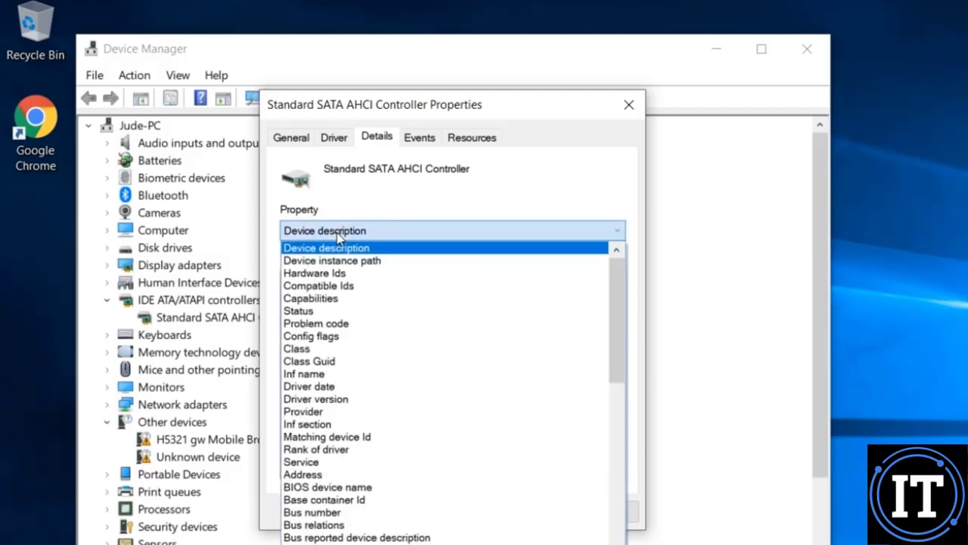
click(341, 261)
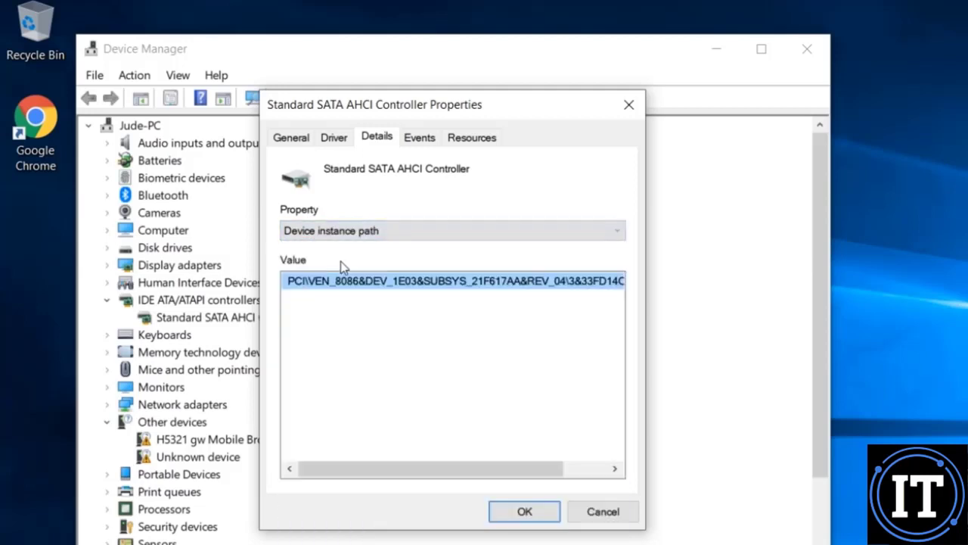
click(462, 286)
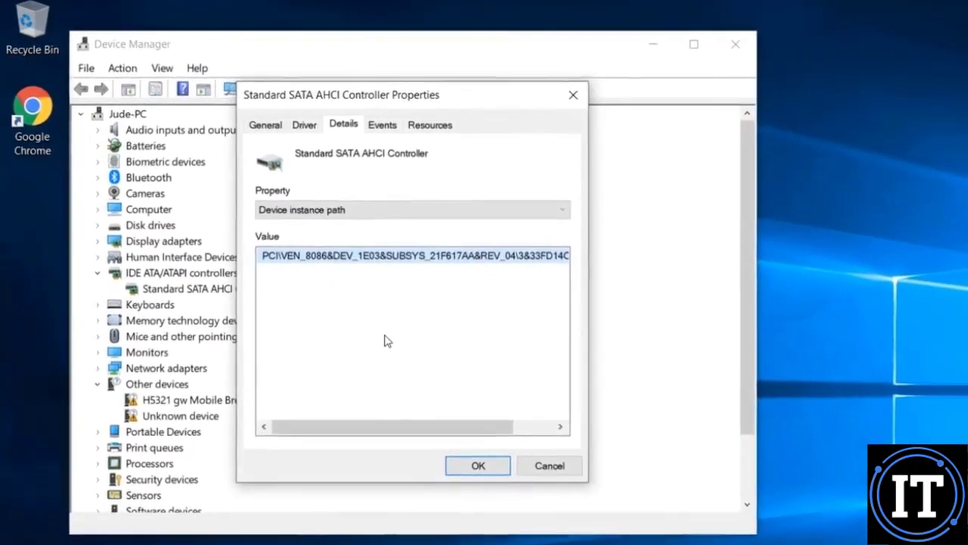
Search for snip, open Snipping Tool, capture the area showing the device instance path and move the snip window aside
key(super)
text(snip)
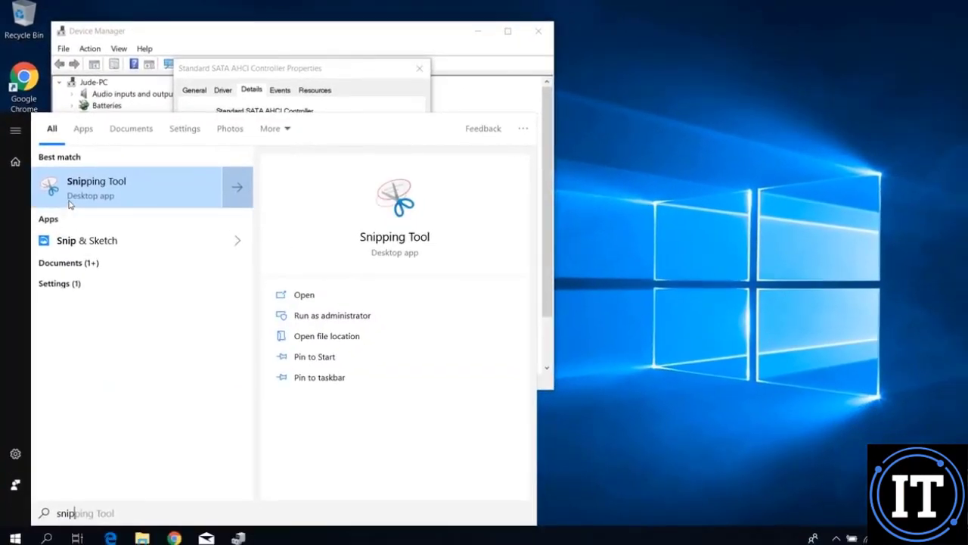
key(Return)
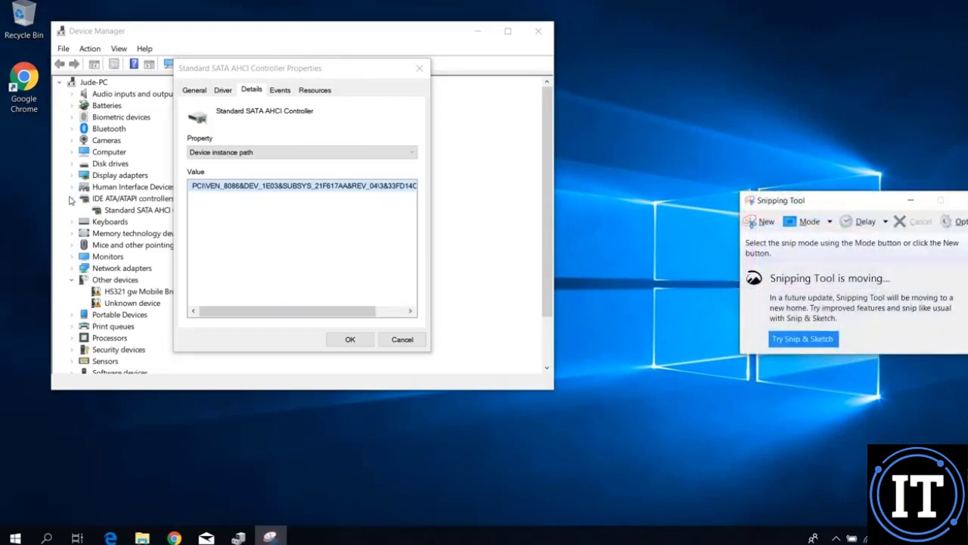
click(760, 220)
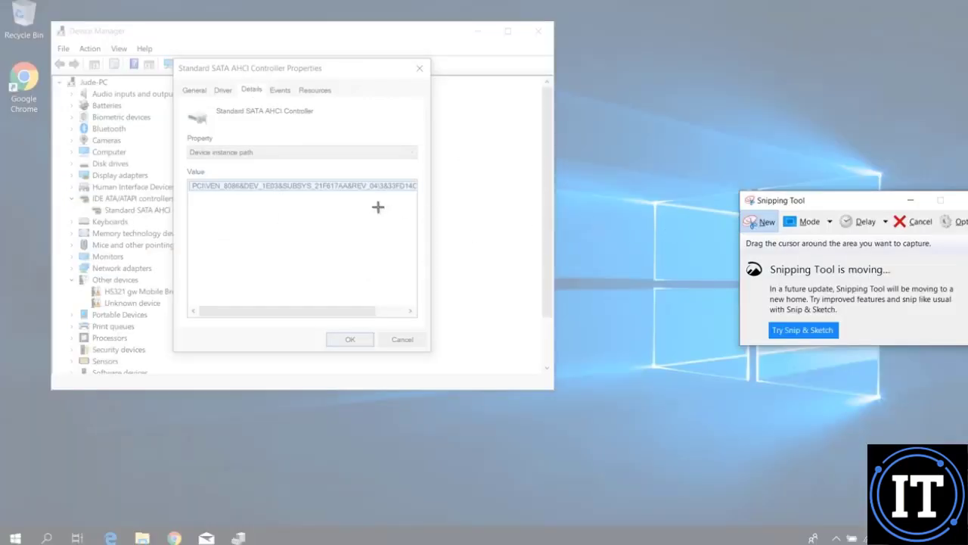
drag(141, 114, 494, 263)
drag(210, 8, 639, 26)
Close the Standard SATA AHCI Controller properties and Device Manager, keeping the snip open
click(350, 339)
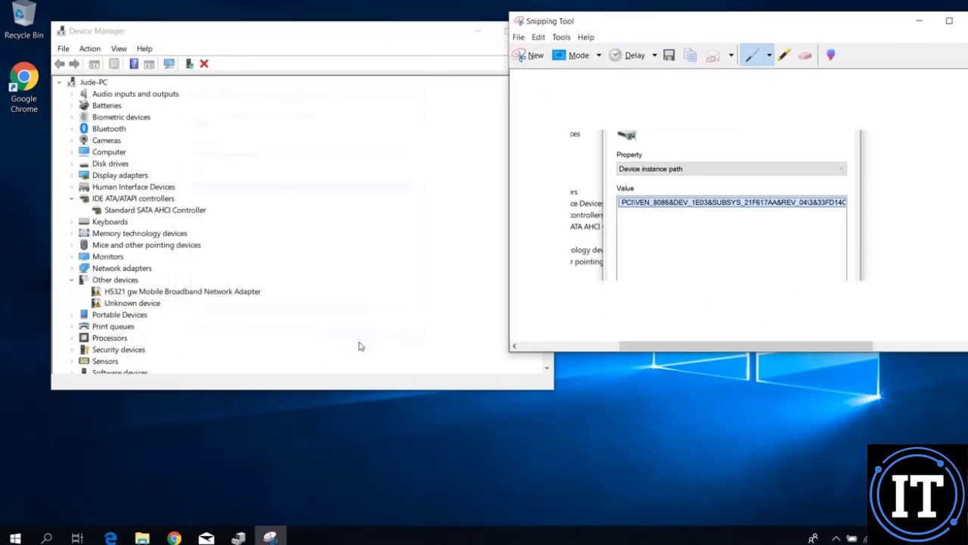
click(327, 37)
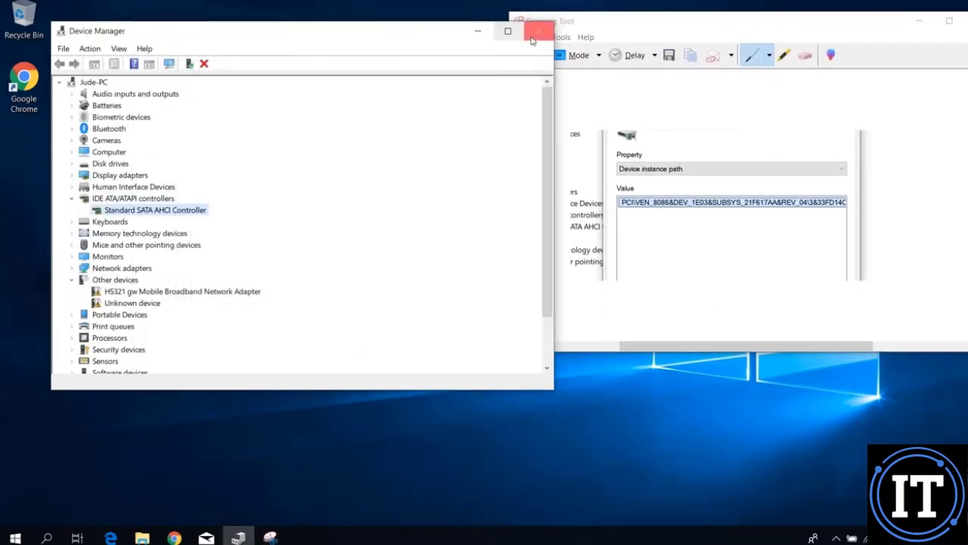
click(536, 30)
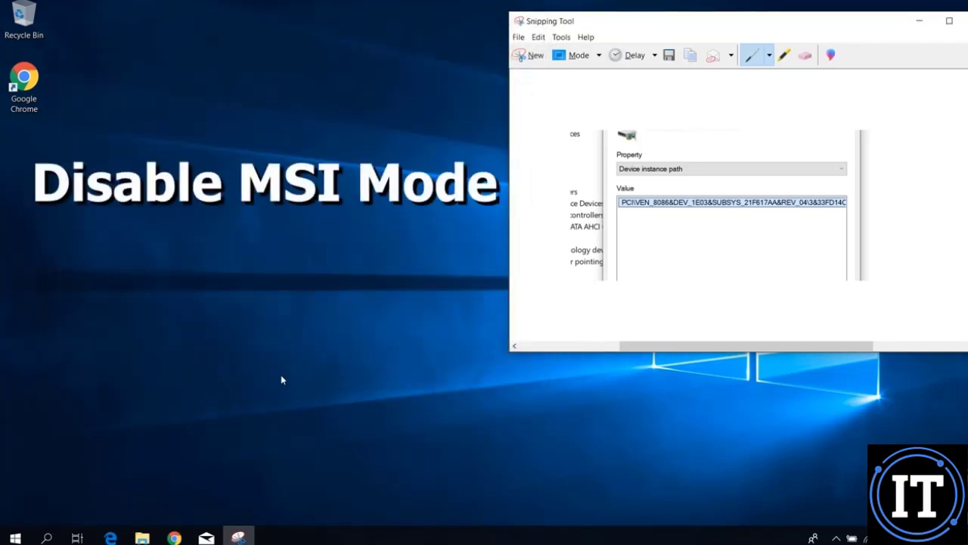
Search for registry and open Registry Editor
key(super)
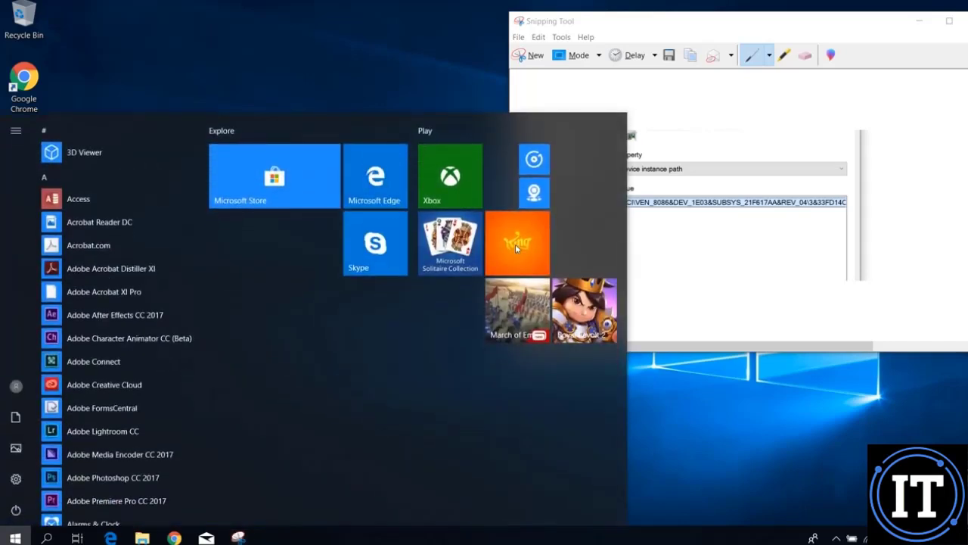
text(registr)
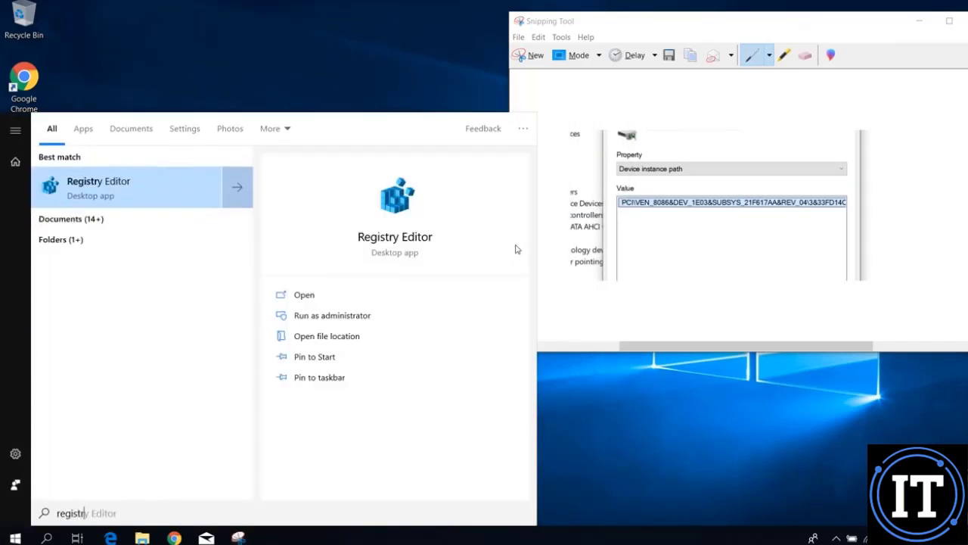
text(y)
click(115, 186)
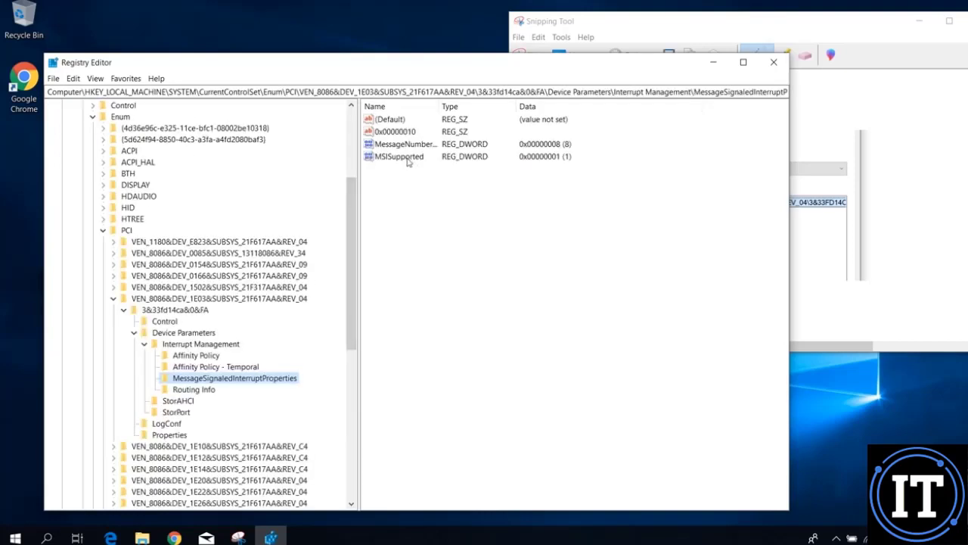
Set MSISupported to 0 in the AHCI controller's MessageSignaledInterruptProperties key and close Registry Editor
double_click(407, 157)
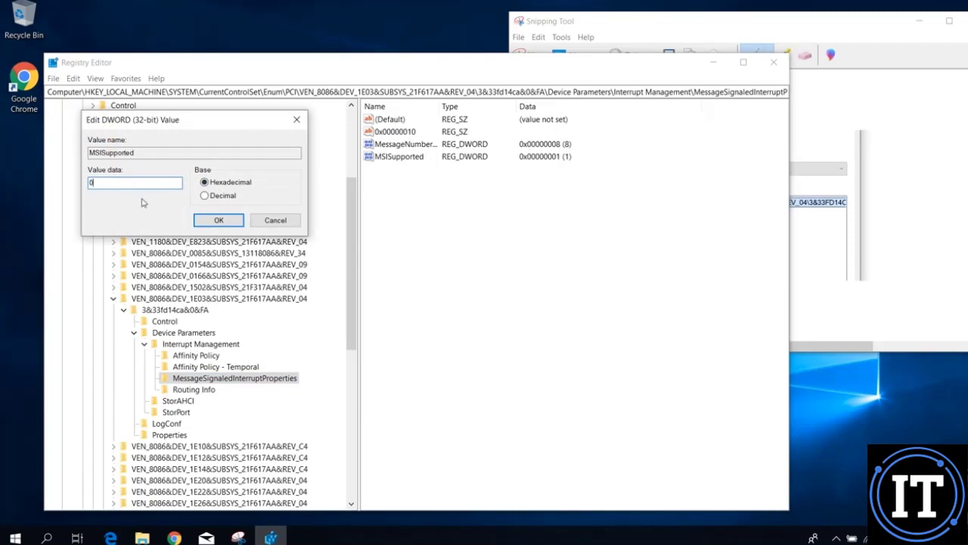
click(218, 221)
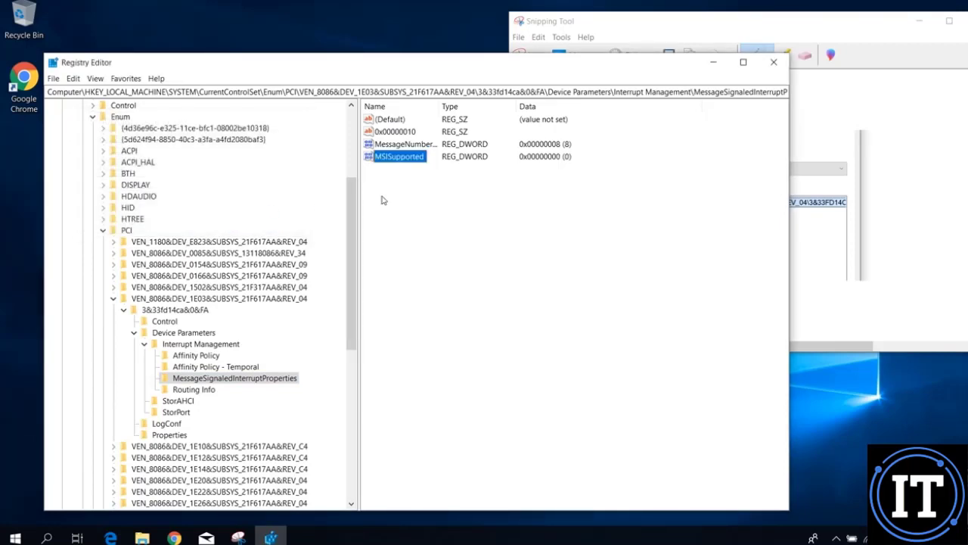
click(774, 62)
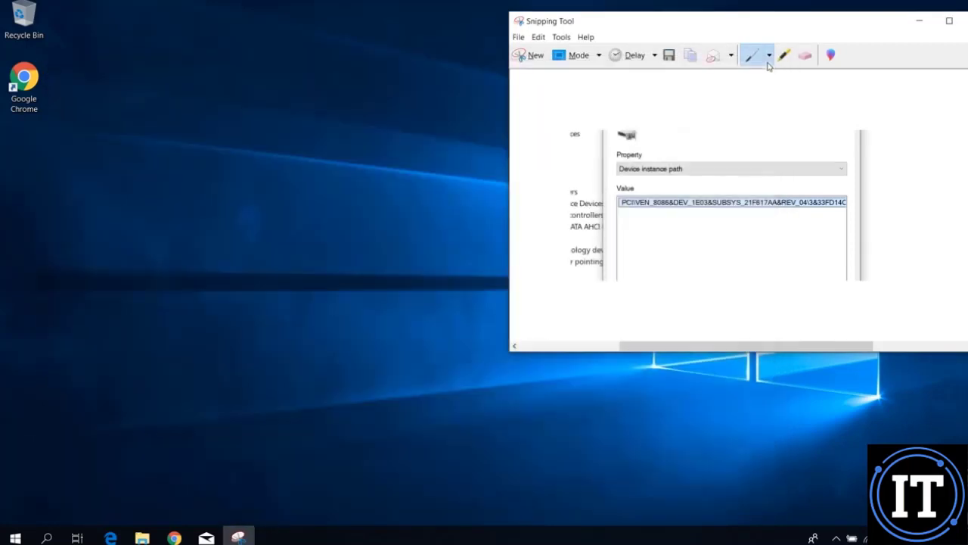
Move the snip window fully into view and close Snipping Tool without saving the snip
drag(860, 31, 749, 31)
click(867, 32)
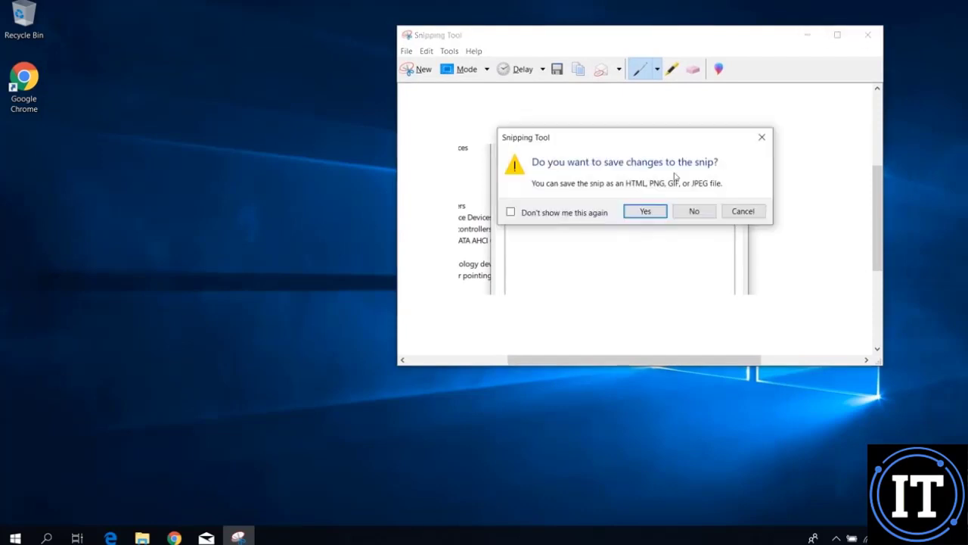
click(692, 209)
Bring up the power options to restart the computer
click(15, 537)
click(16, 506)
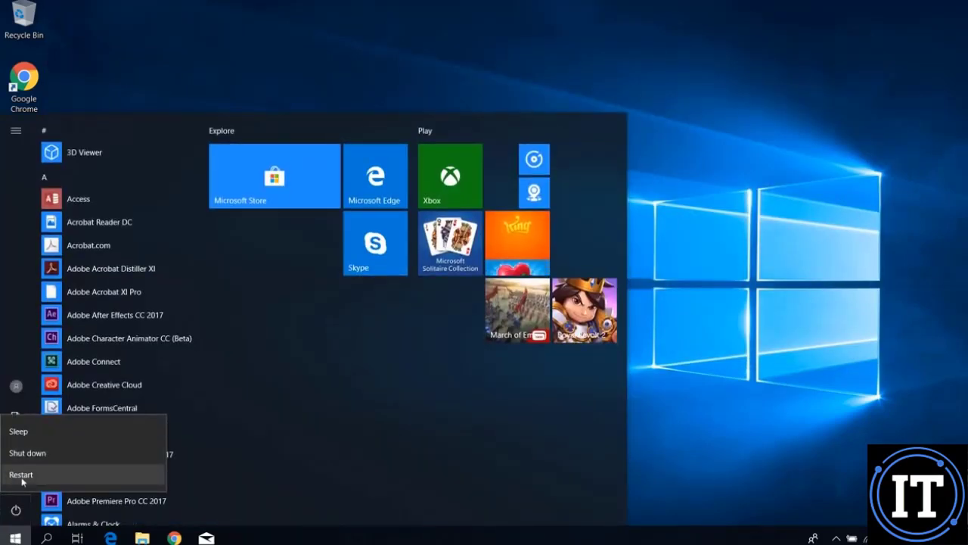